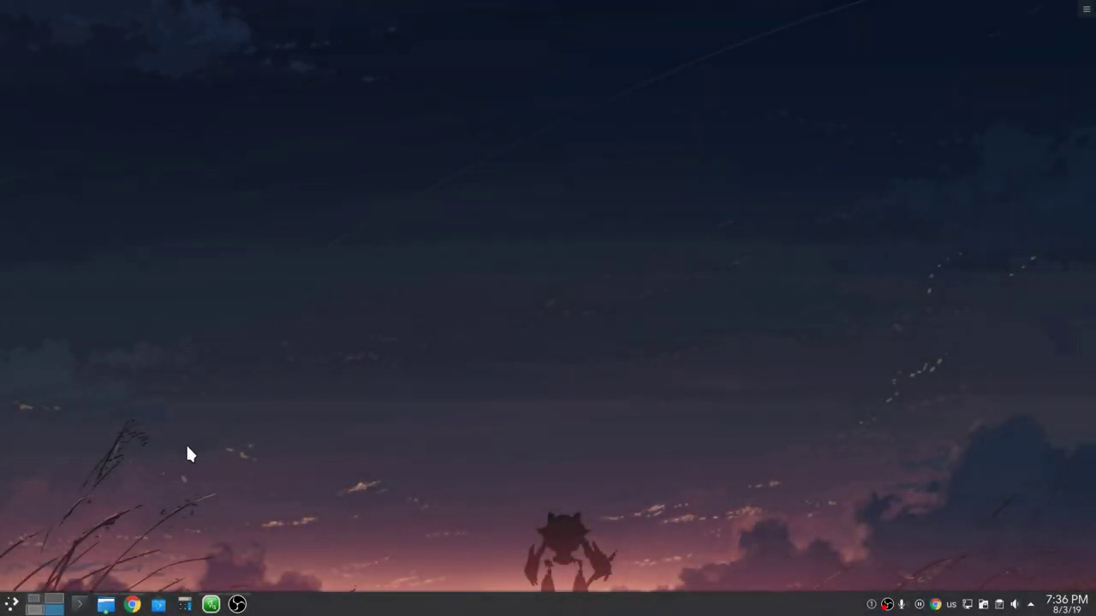
Bring up the Home folder window in Dolphin and open a terminal in that folder
{"action": "mouse_move", "coordinate": [105, 604]}
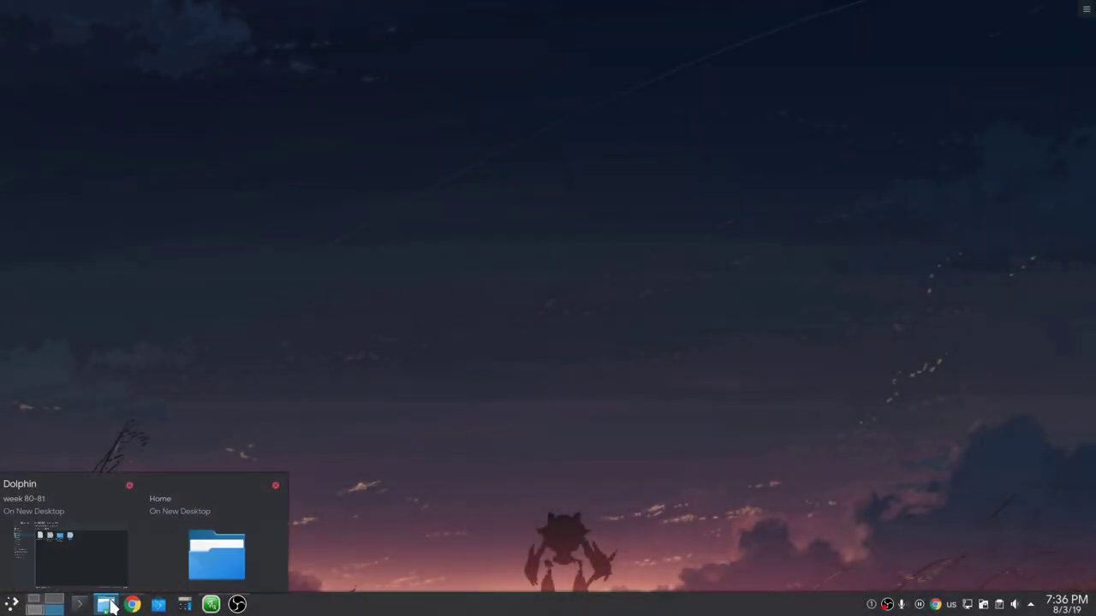
{"action": "left_click", "coordinate": [190, 548]}
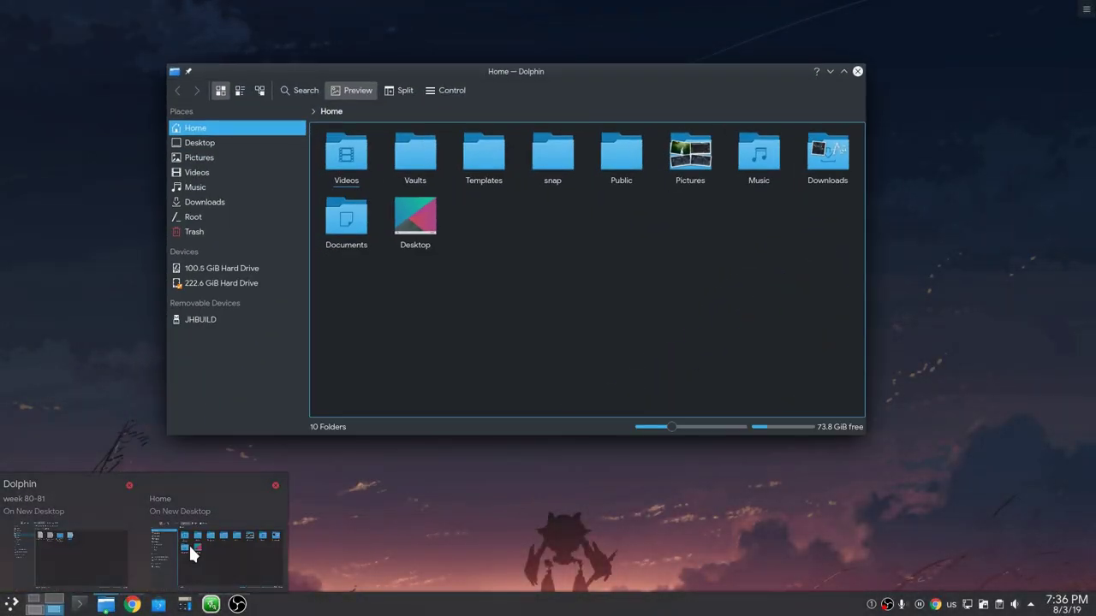
{"action": "right_click", "coordinate": [477, 374]}
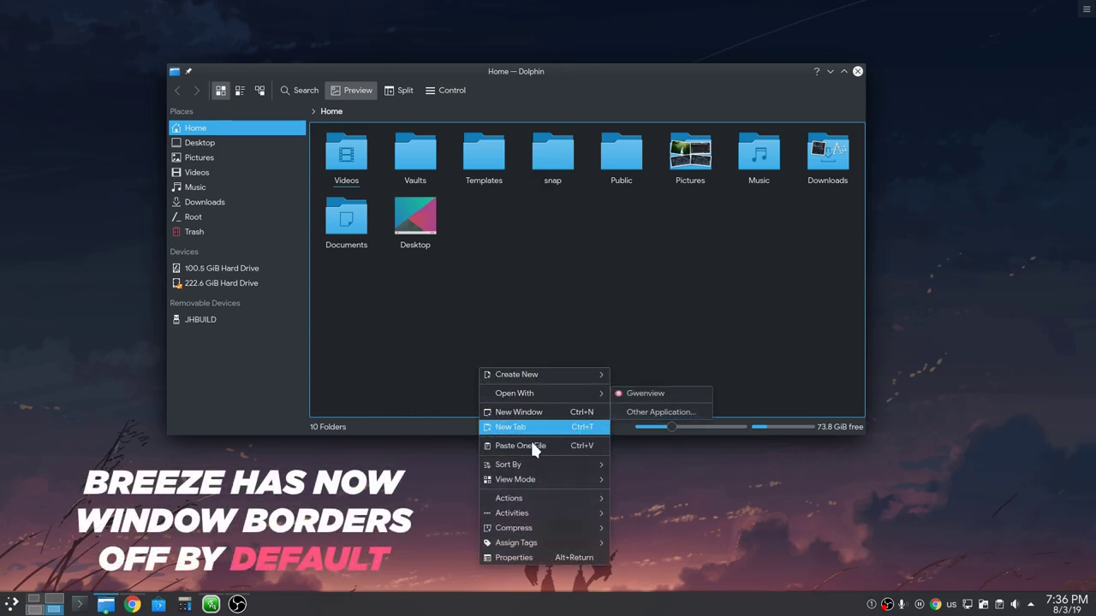
{"action": "mouse_move", "coordinate": [564, 500]}
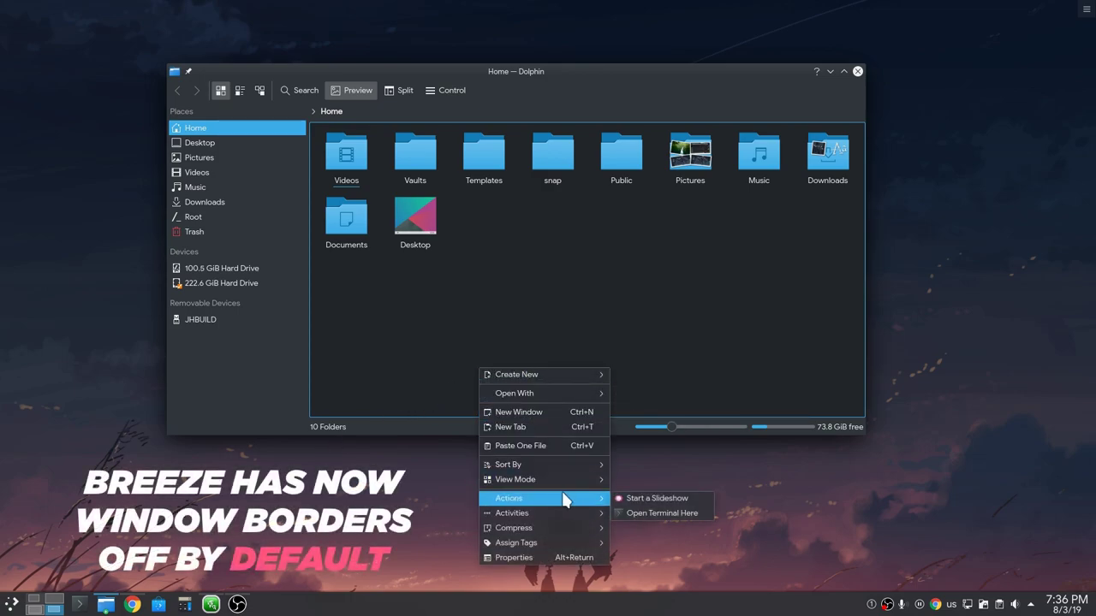
{"action": "left_click", "coordinate": [645, 514]}
Split the terminal view side by side and widen the first pane by moving the divider
{"action": "left_click_drag", "start_coordinate": [597, 405], "coordinate": [570, 387]}
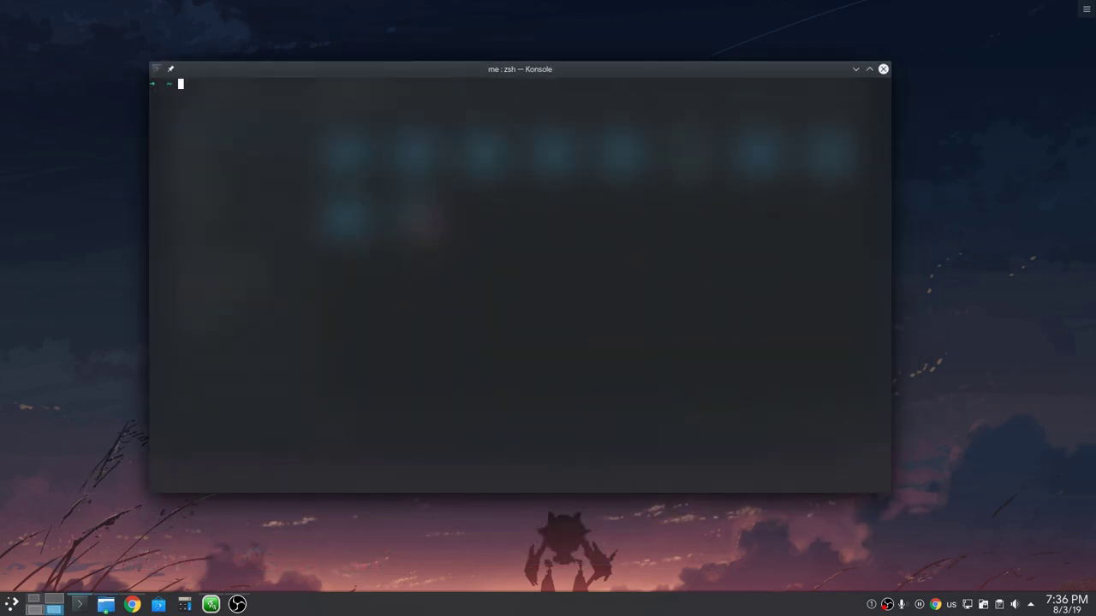
{"action": "key", "text": "ctrl+parenleft"}
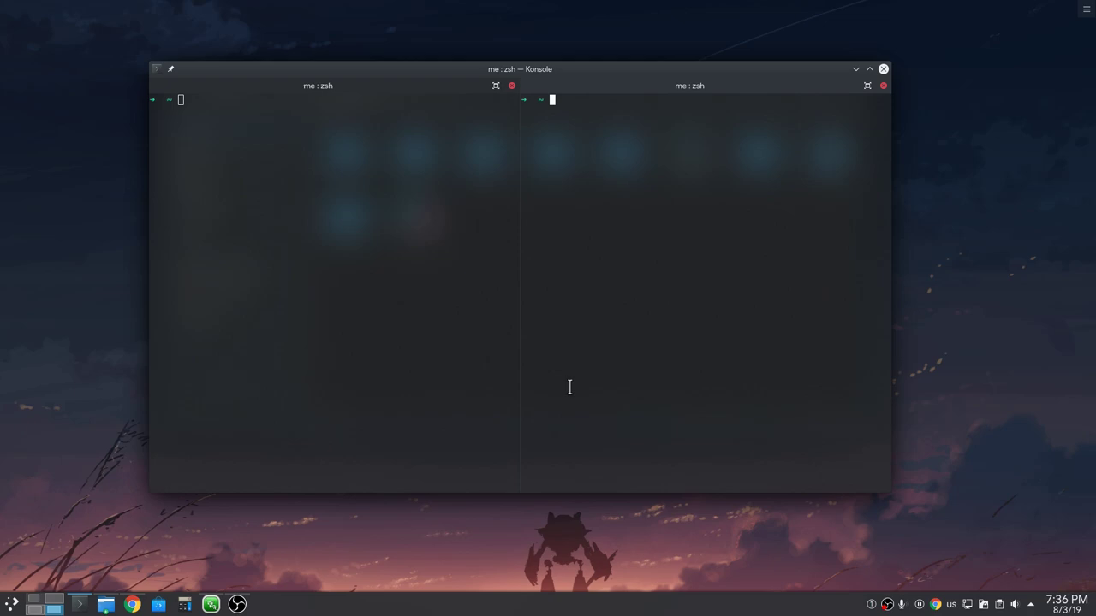
{"action": "left_click_drag", "start_coordinate": [519, 310], "coordinate": [661, 298]}
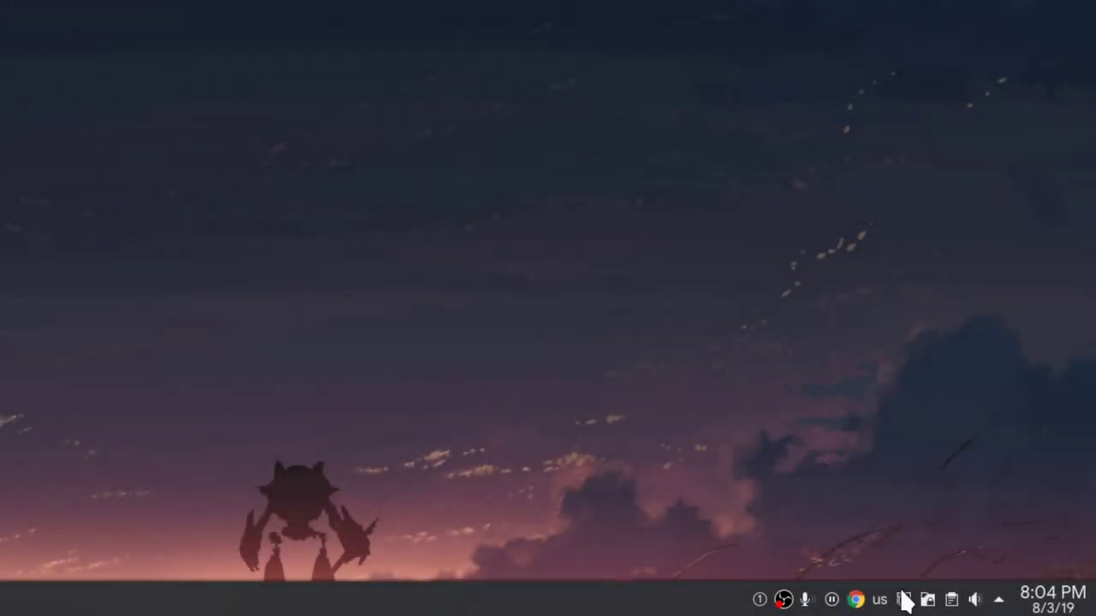
Inspect the active wired connection's address details and its speed graph in the network list
{"action": "left_click", "coordinate": [904, 600]}
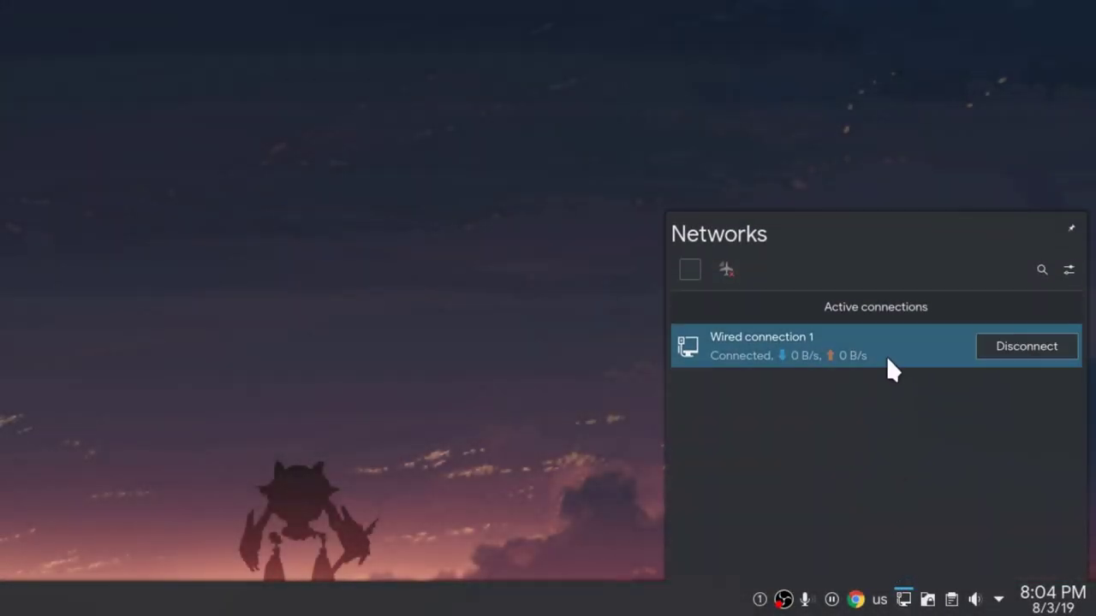
{"action": "left_click", "coordinate": [886, 357]}
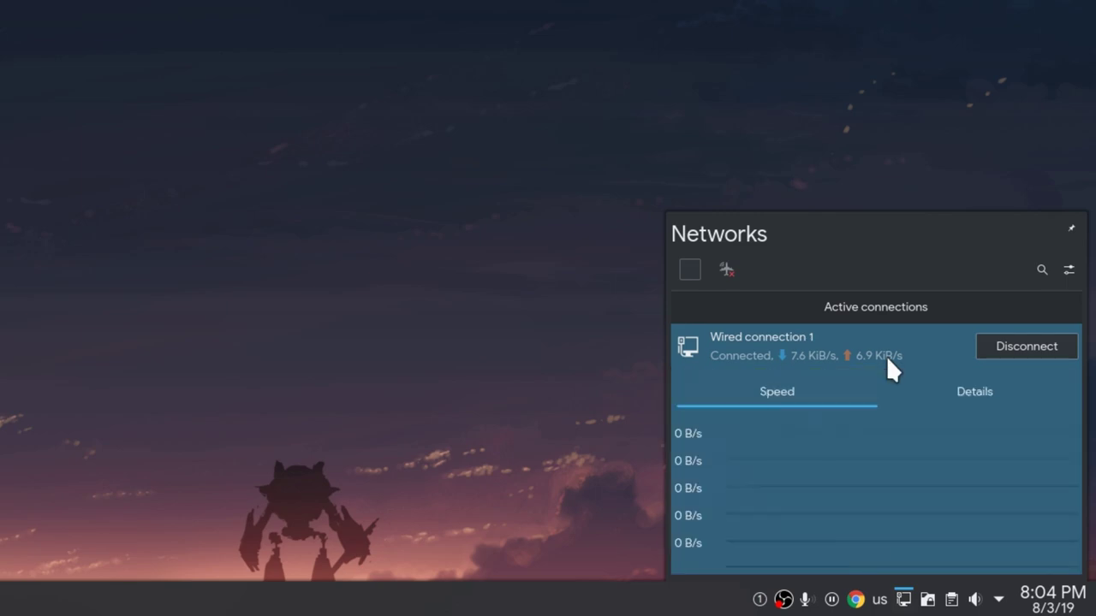
{"action": "left_click", "coordinate": [959, 393]}
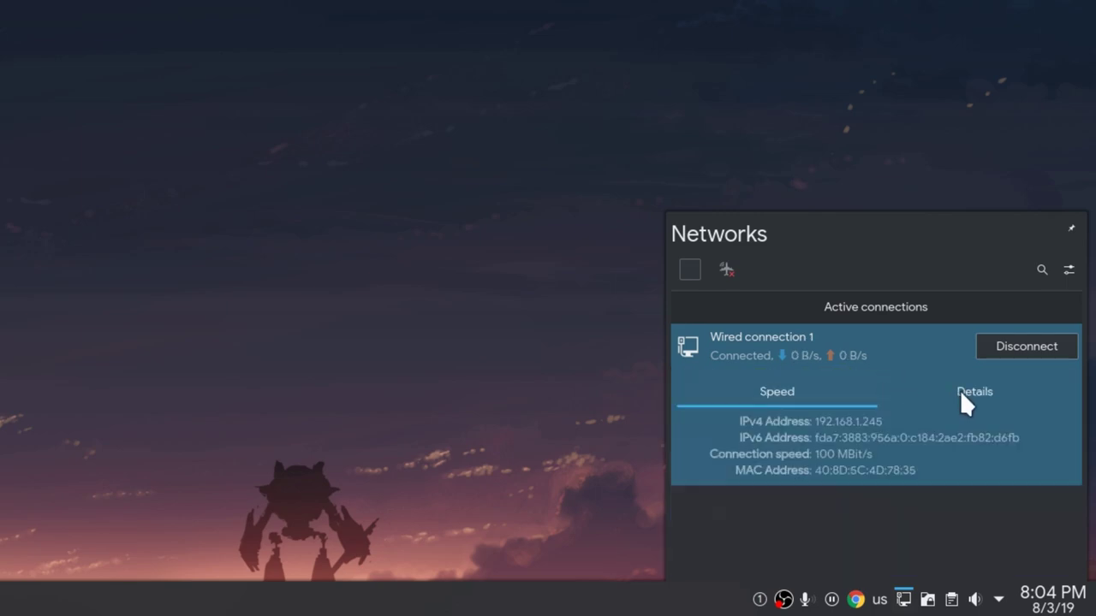
{"action": "left_click", "coordinate": [765, 397]}
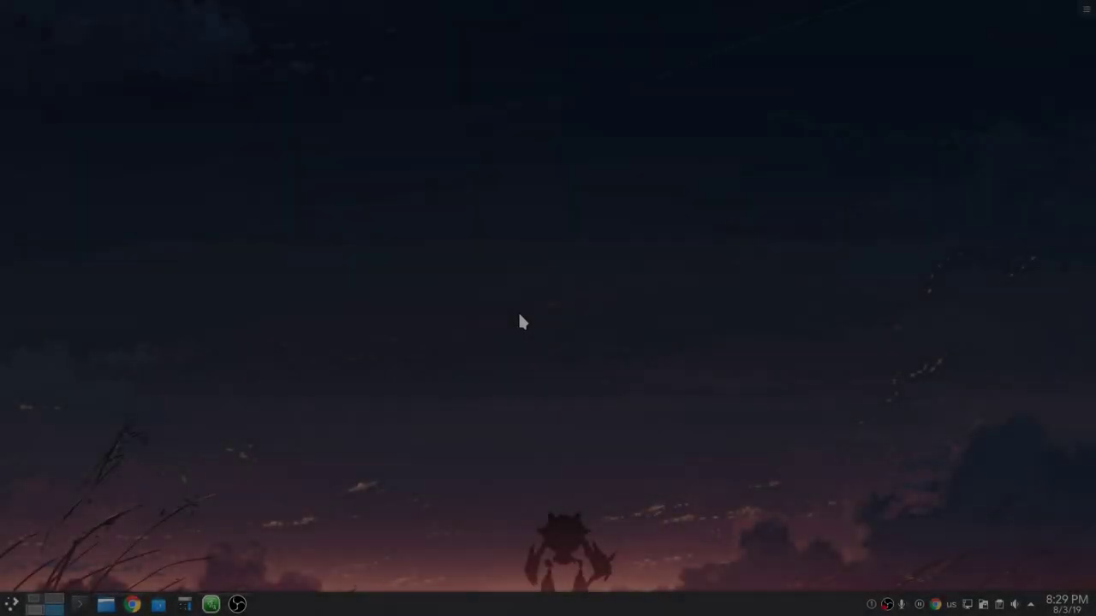
Find and open the Login Screen (SDDM) settings module and show its advanced options
{"action": "key", "text": "super"}
{"action": "type", "text": "sdd"}
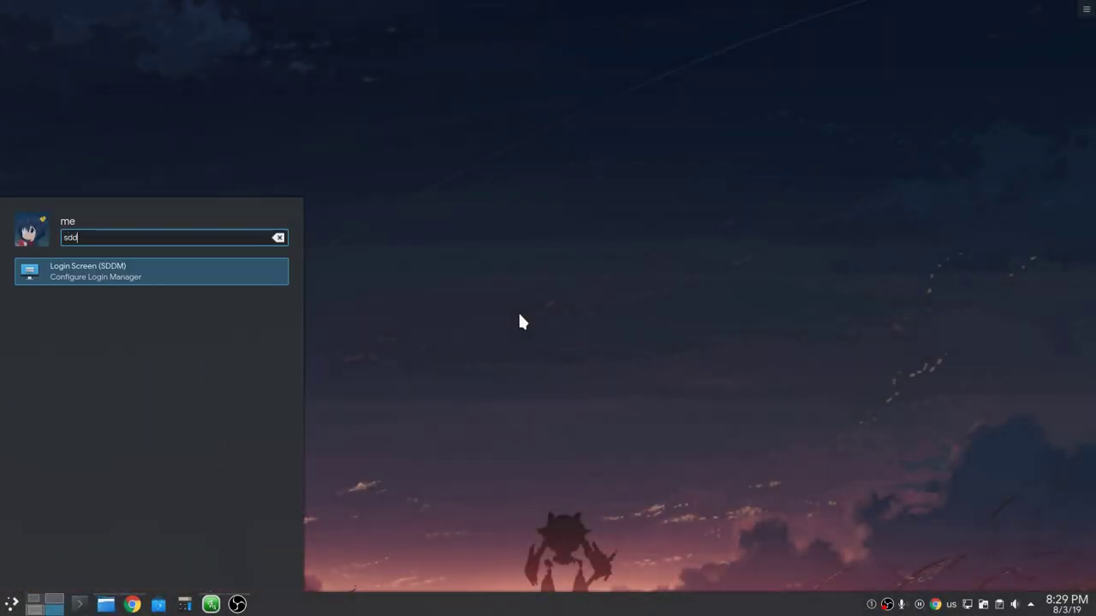
{"action": "key", "text": "Return"}
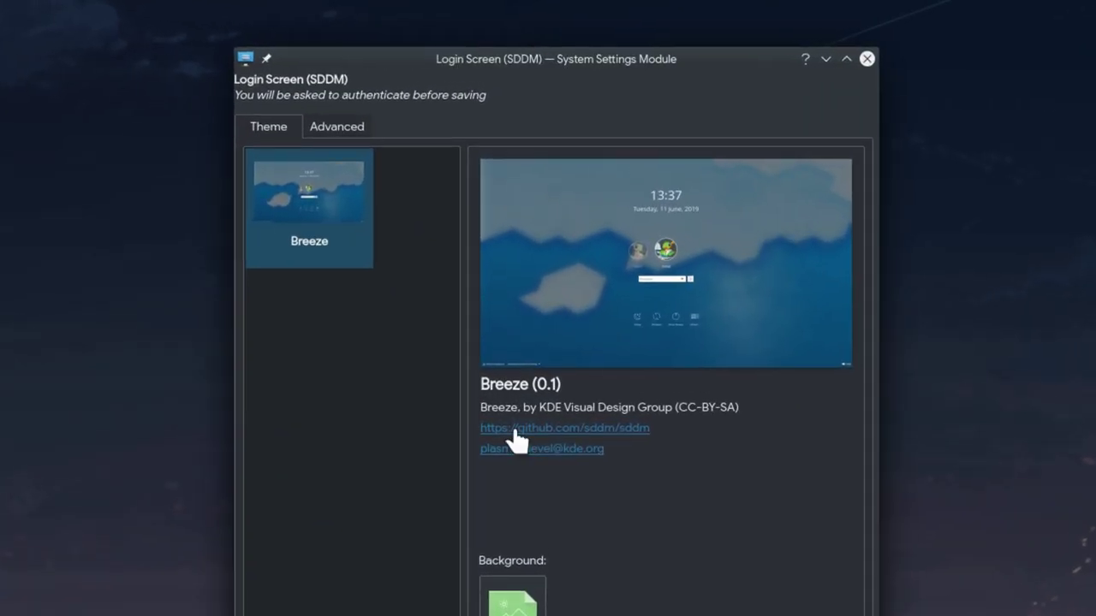
{"action": "left_click", "coordinate": [344, 122]}
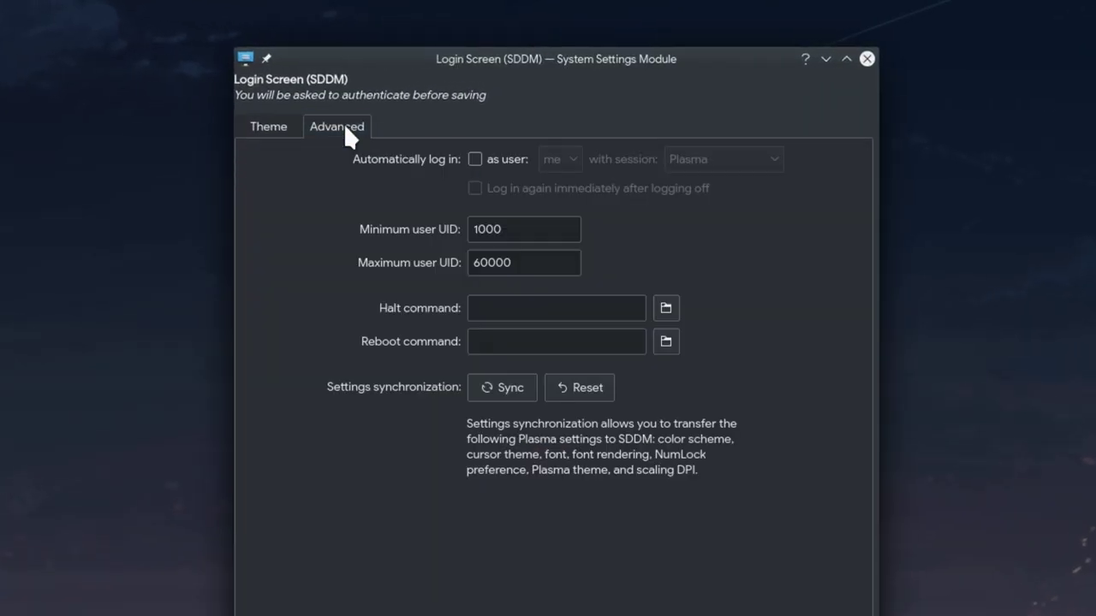
Synchronize the Plasma settings to the SDDM login screen, authorizing the change with the account password
{"action": "left_click", "coordinate": [500, 387]}
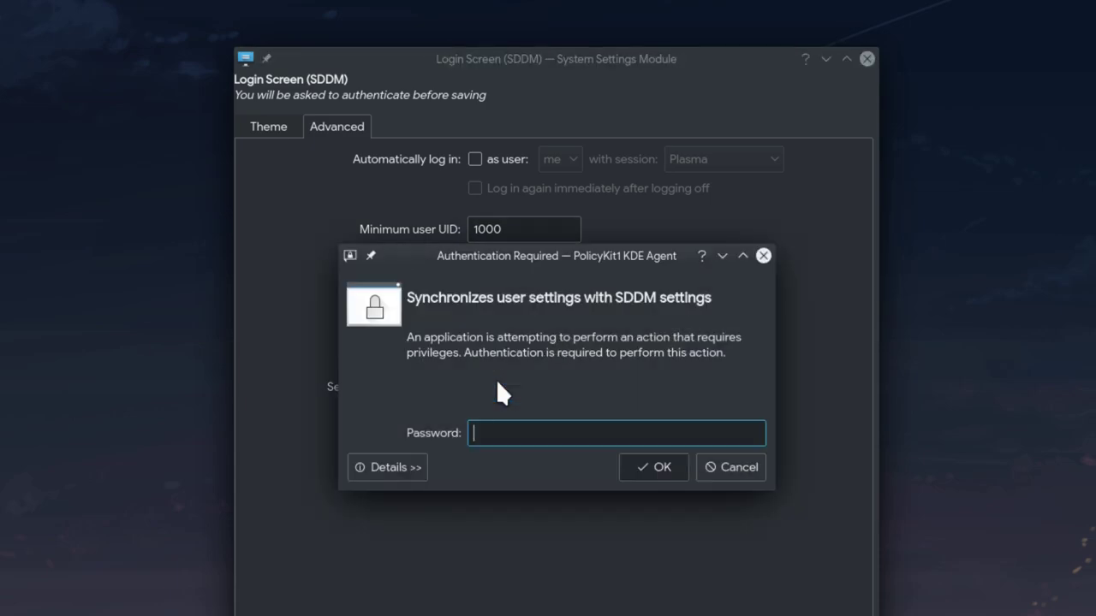
{"action": "type", "text": "****"}
{"action": "left_click", "coordinate": [622, 469]}
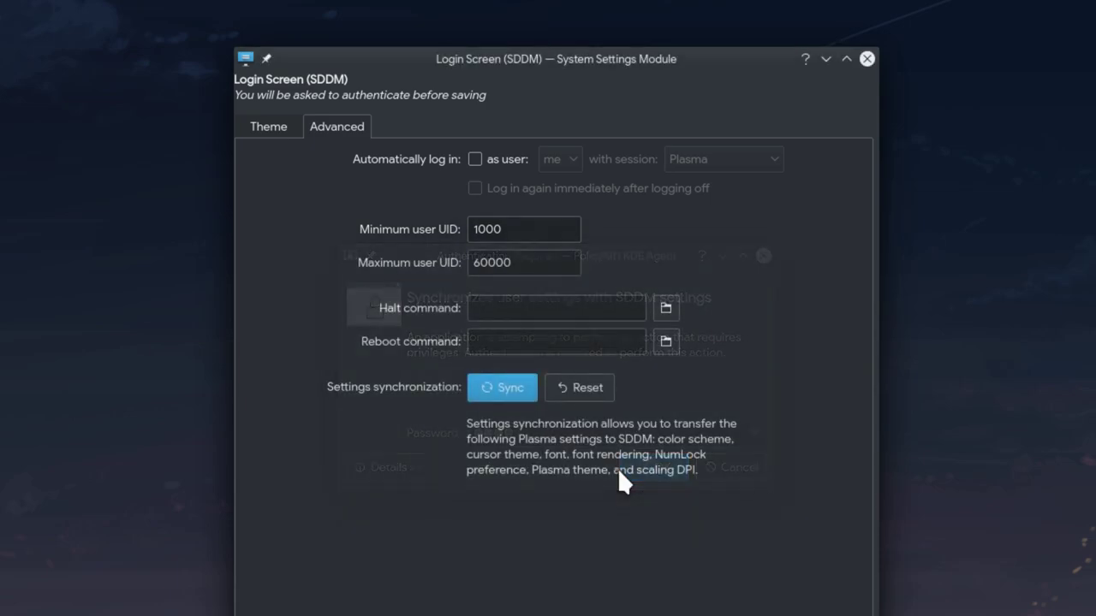
{"action": "left_click", "coordinate": [622, 524]}
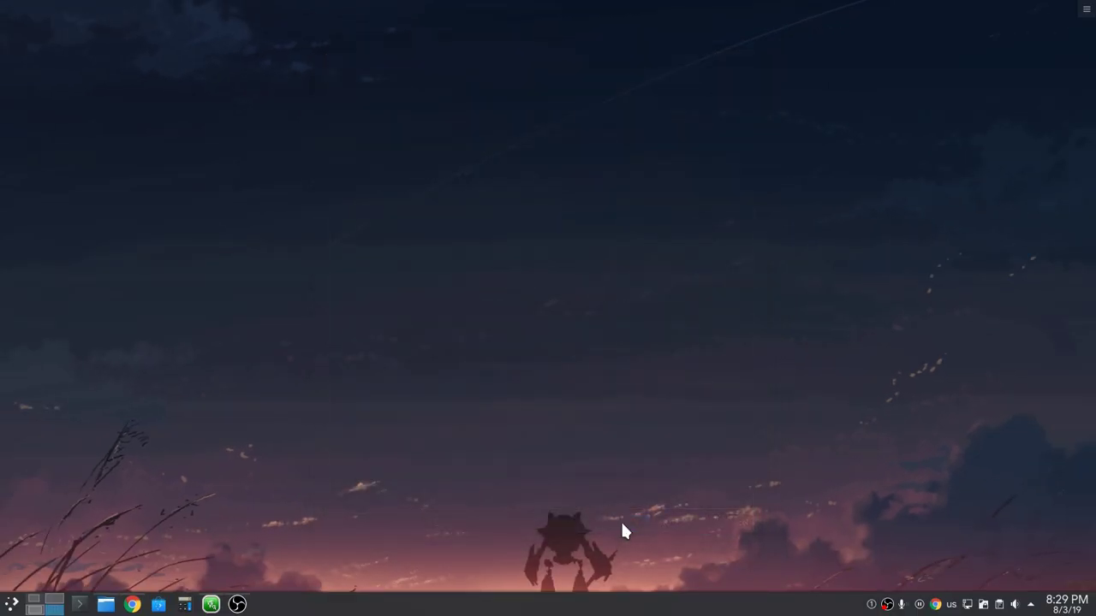
Lock the current session's screen from the application launcher's leave options
{"action": "key", "text": "super"}
{"action": "left_click", "coordinate": [274, 556]}
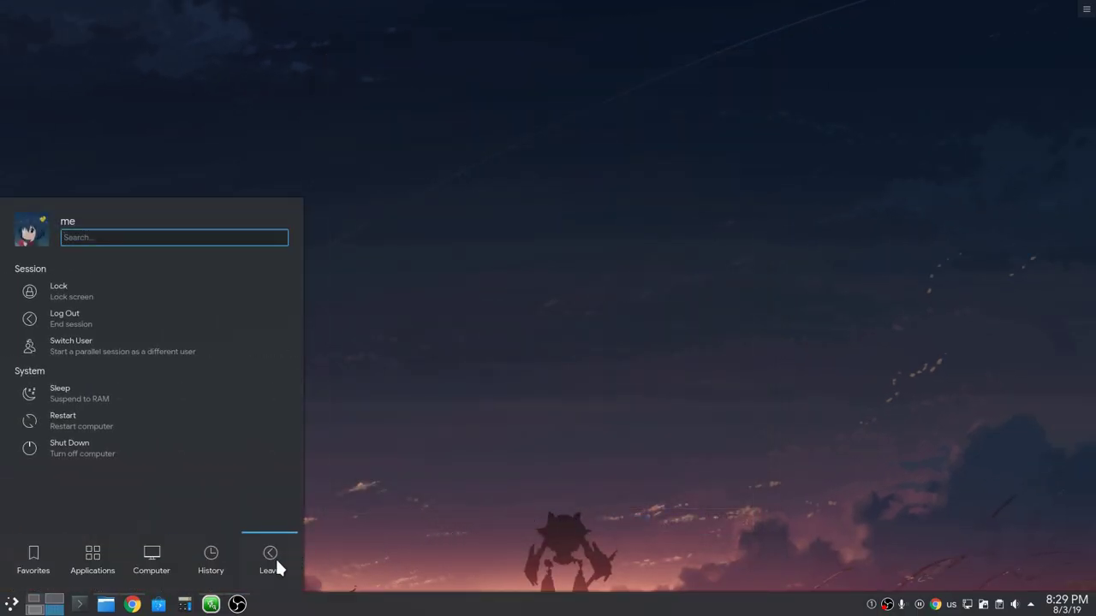
{"action": "left_click", "coordinate": [93, 296]}
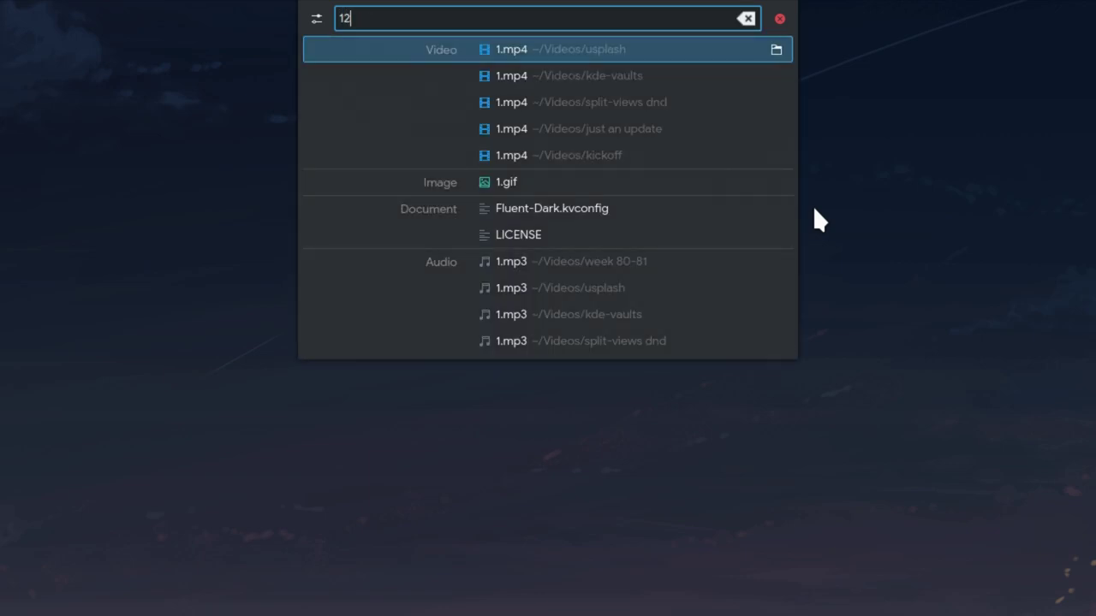
Look up the conversion "12 gb in mebi" in KRunner and browse the unit converter results
{"action": "type", "text": " gb in mebi"}
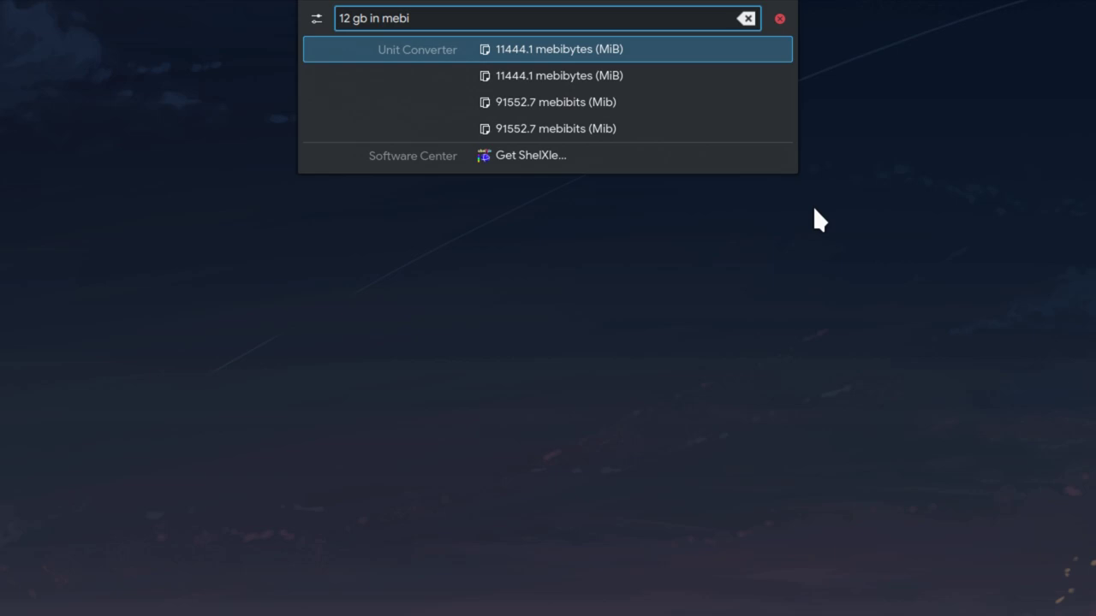
{"action": "key", "text": "Down"}
{"action": "key", "text": "Down"}
{"action": "key", "text": "Down"}
{"action": "key", "text": "Up"}
{"action": "key", "text": "Up"}
{"action": "key", "text": "Up"}
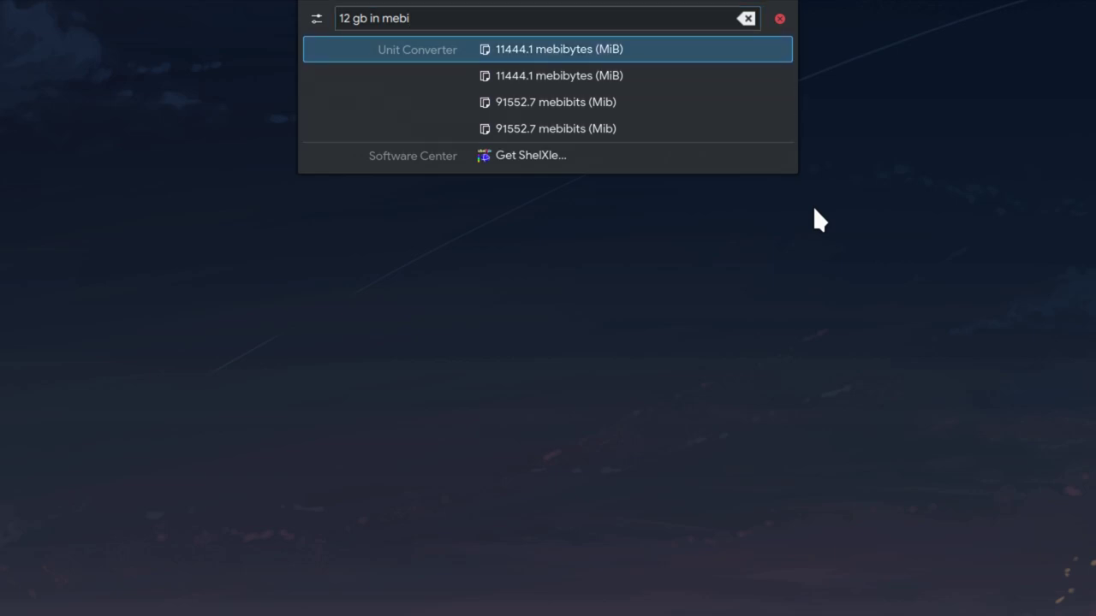
Change the conversion query to "12 gb in kibi" and browse the converted values
{"action": "key", "text": "BackSpace"}
{"action": "key", "text": "BackSpace"}
{"action": "key", "text": "BackSpace"}
{"action": "key", "text": "BackSpace"}
{"action": "key", "text": "BackSpace"}
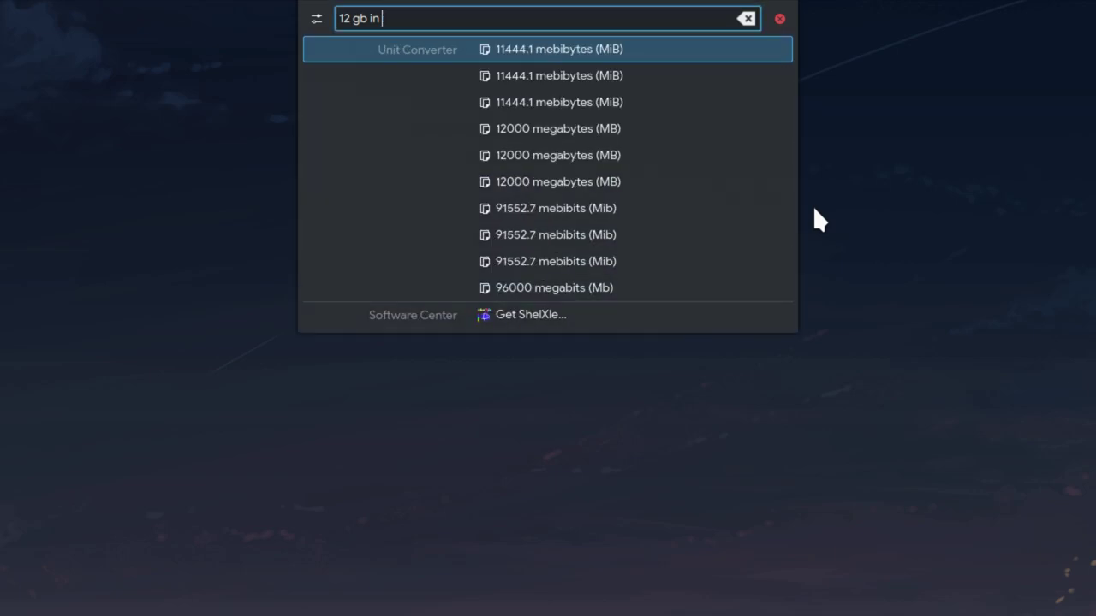
{"action": "type", "text": "kibi"}
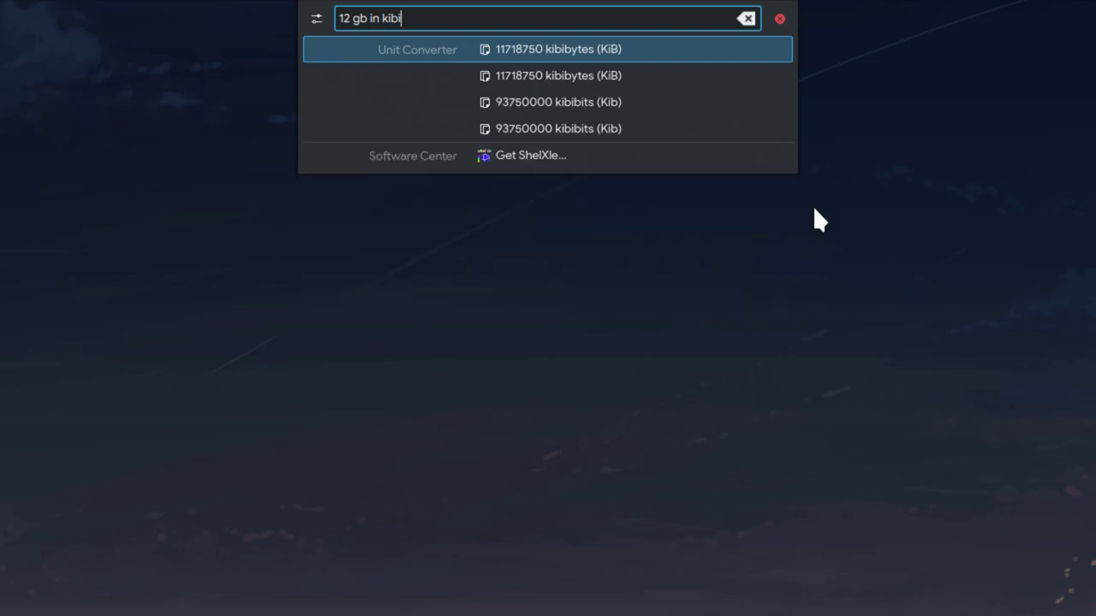
{"action": "key", "text": "Down"}
{"action": "key", "text": "Down"}
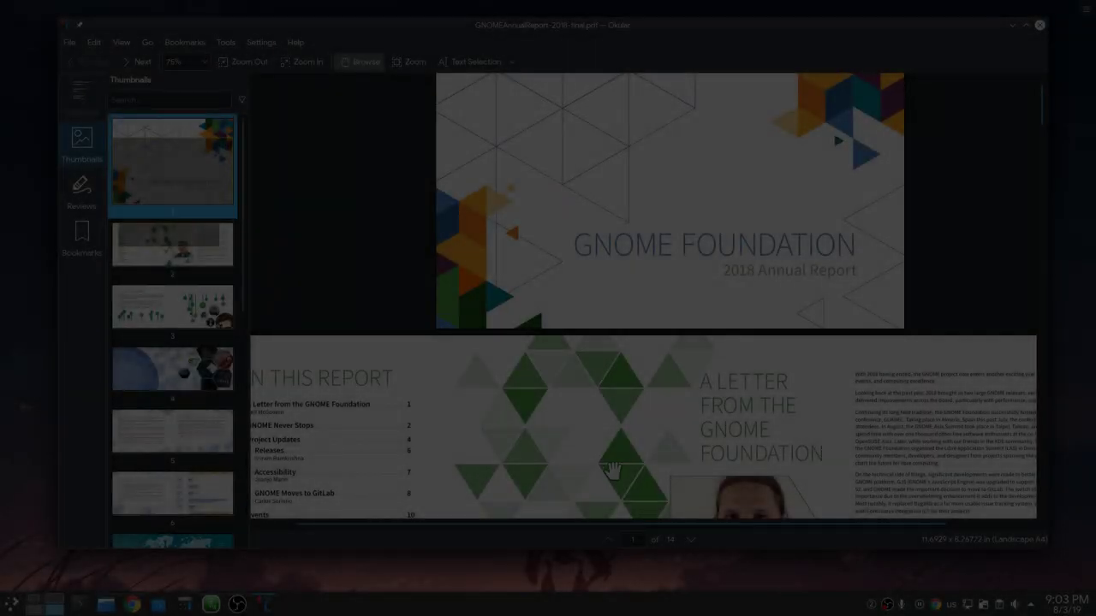
Open the folder that contains the GNOMEAnnualReport-2018-final.pdf document shown in Okular
{"action": "scroll", "coordinate": [470, 275], "scroll_direction": "down", "scroll_amount": 3}
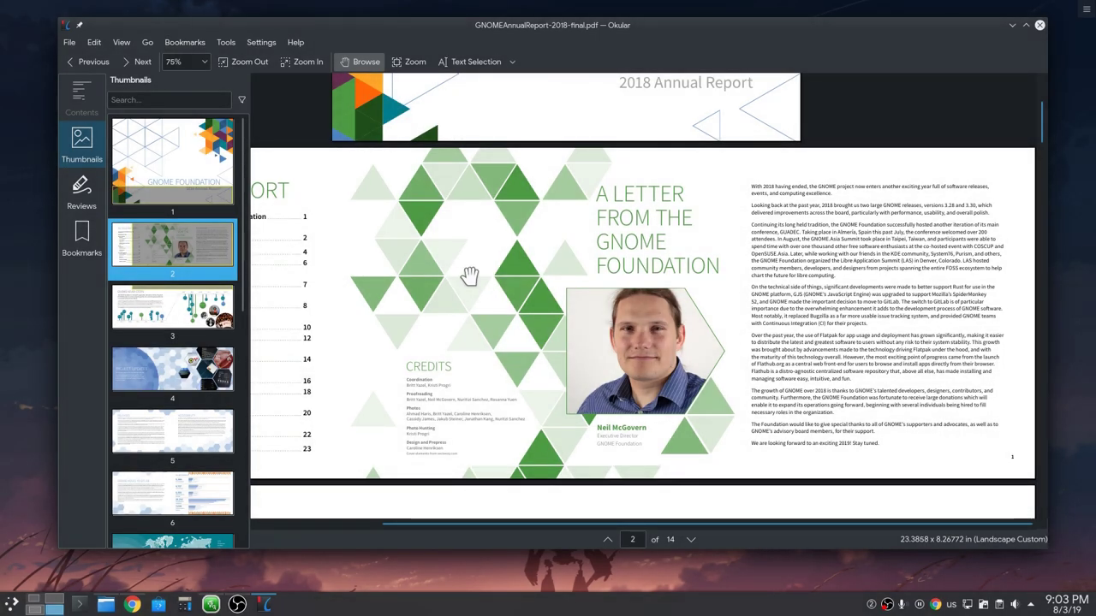
{"action": "left_click", "coordinate": [69, 42]}
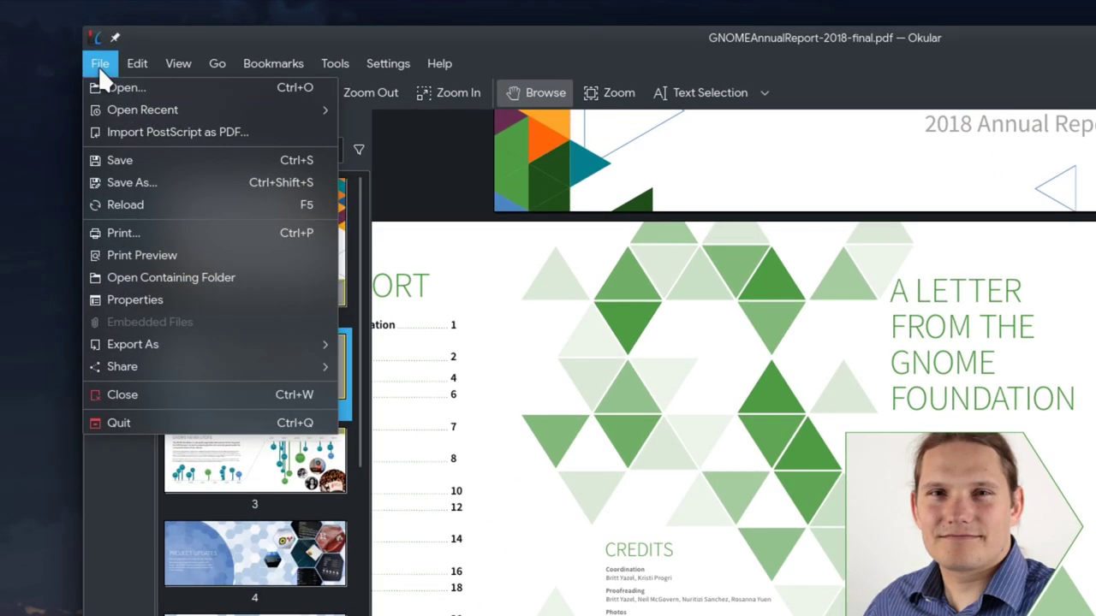
{"action": "left_click", "coordinate": [269, 282]}
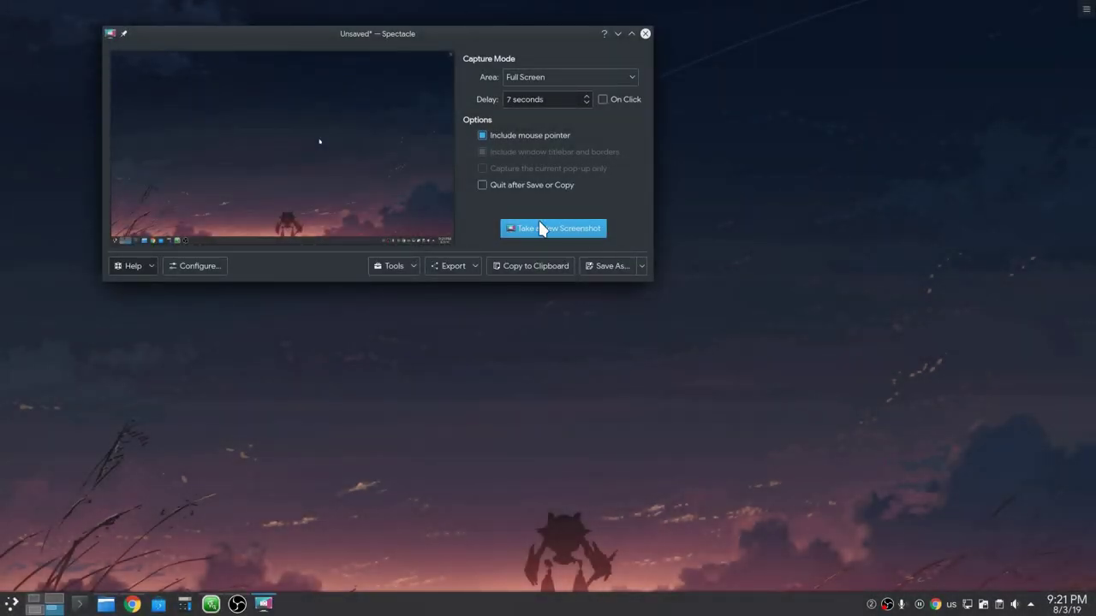
Start a new full-screen screenshot in Spectacle with the 7-second delay and pointer included, using its taskbar entry during the countdown
{"action": "left_click", "coordinate": [561, 231]}
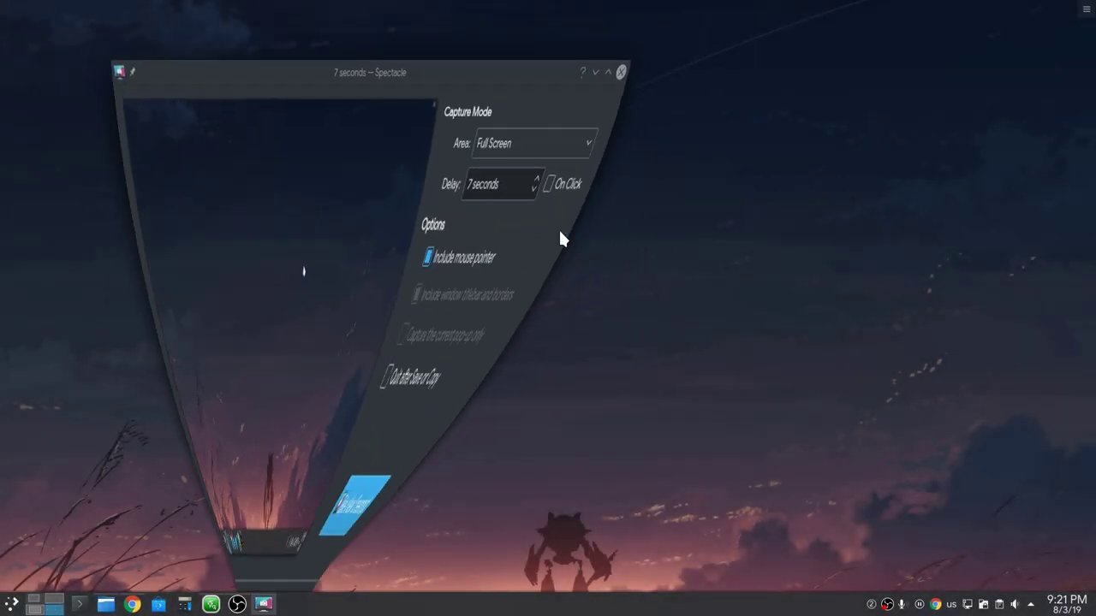
{"action": "left_click", "coordinate": [263, 603]}
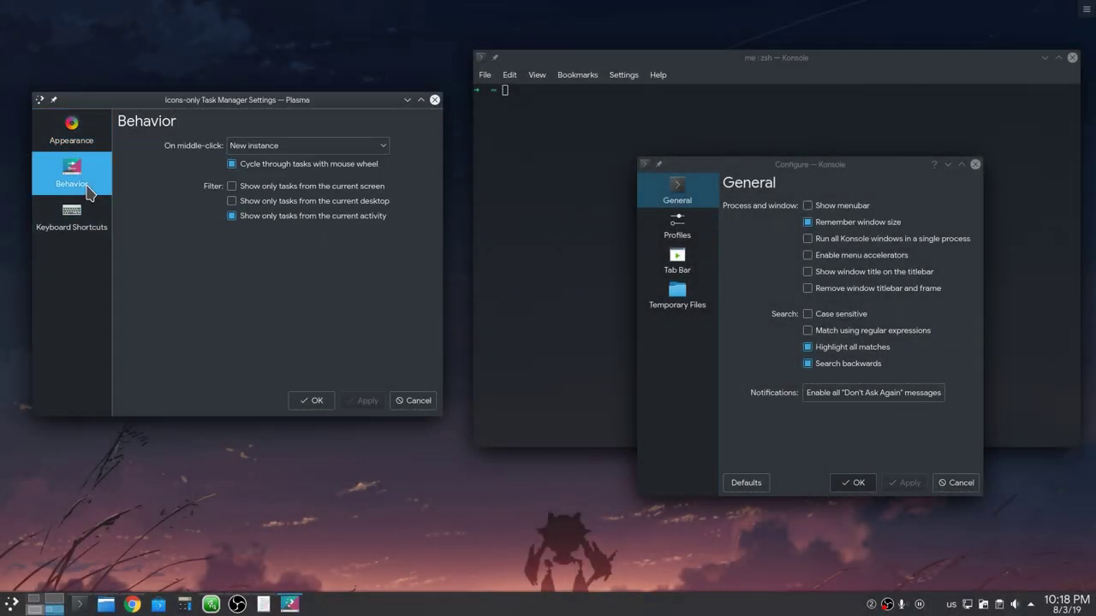
Review the task manager's Keyboard Shortcuts page and Konsole's Temporary Files, Tab Bar and Profiles configuration pages
{"action": "left_click", "coordinate": [80, 229]}
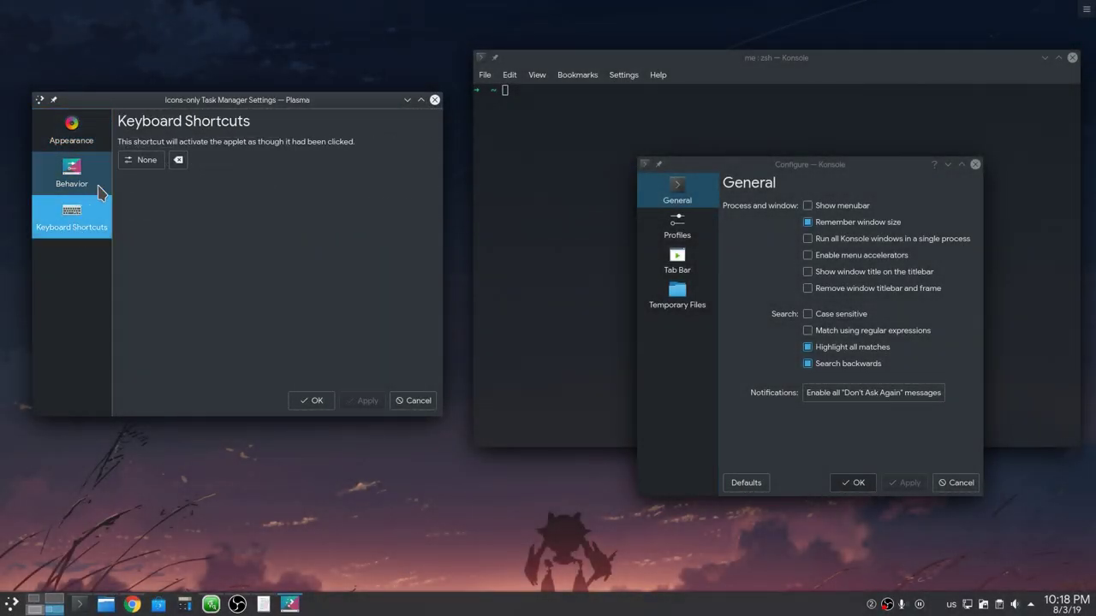
{"action": "left_click", "coordinate": [672, 297]}
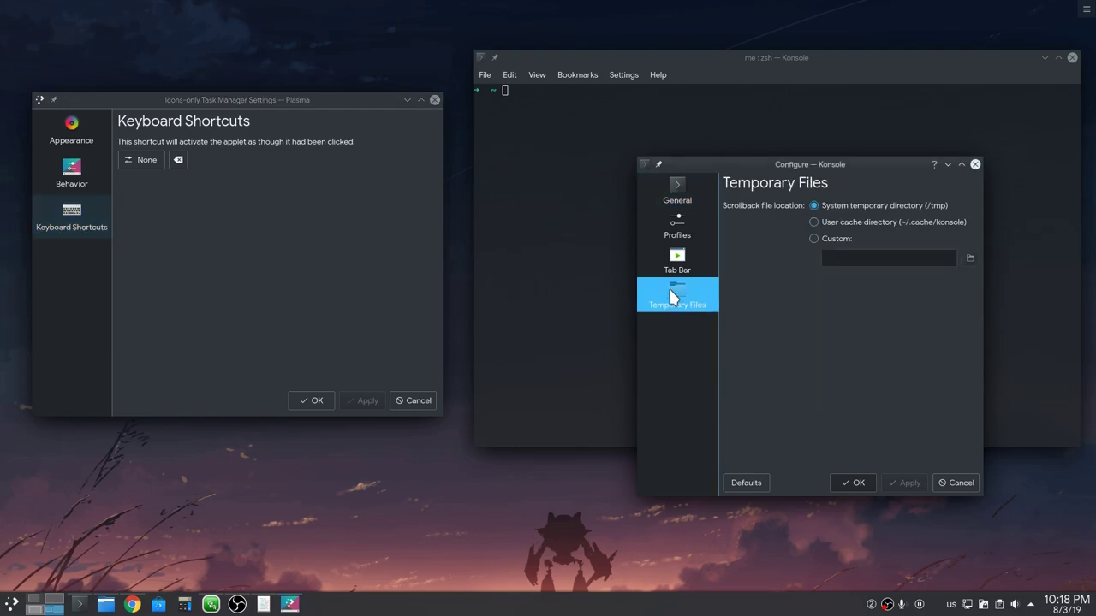
{"action": "left_click", "coordinate": [684, 261]}
{"action": "left_click", "coordinate": [681, 216]}
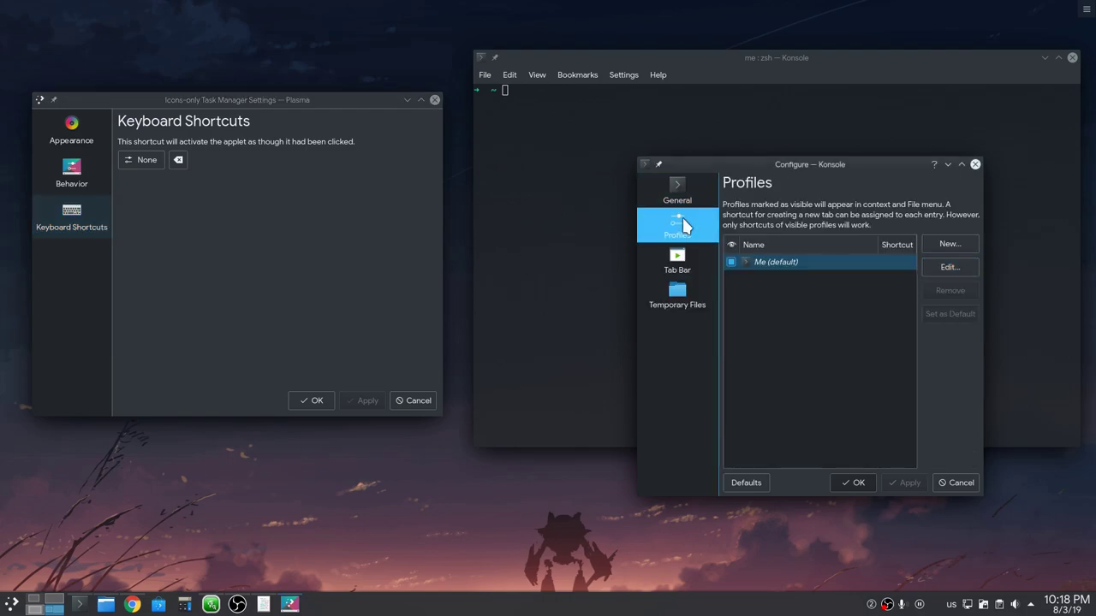
Open the Me profile for editing in Konsole and review its Tabs, Appearance, Scrolling, Keyboard and Advanced pages
{"action": "left_click", "coordinate": [946, 267]}
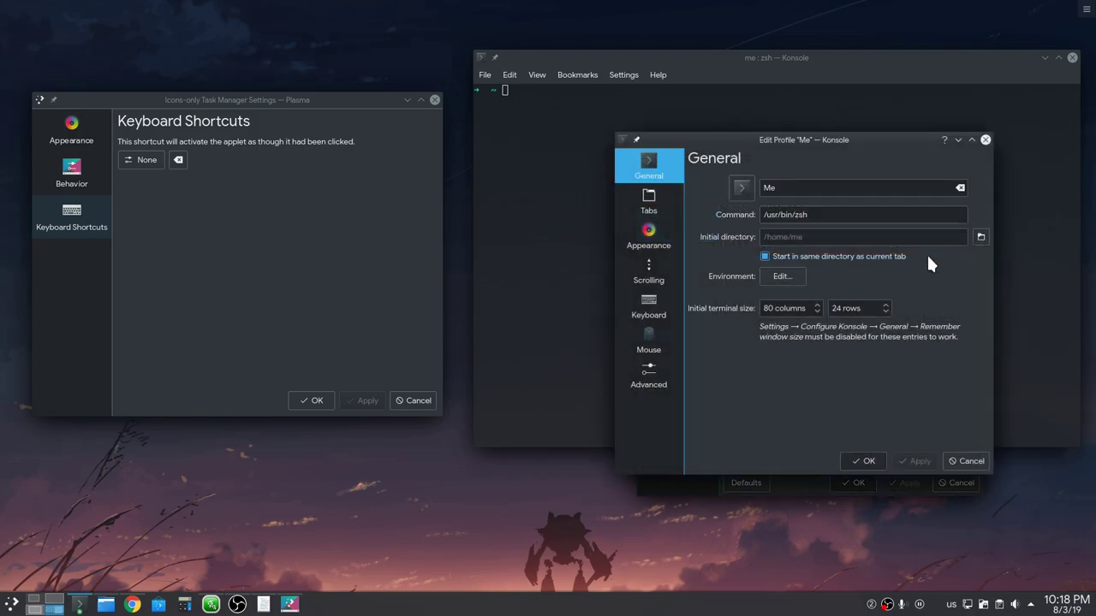
{"action": "left_click", "coordinate": [656, 213]}
{"action": "left_click", "coordinate": [652, 245]}
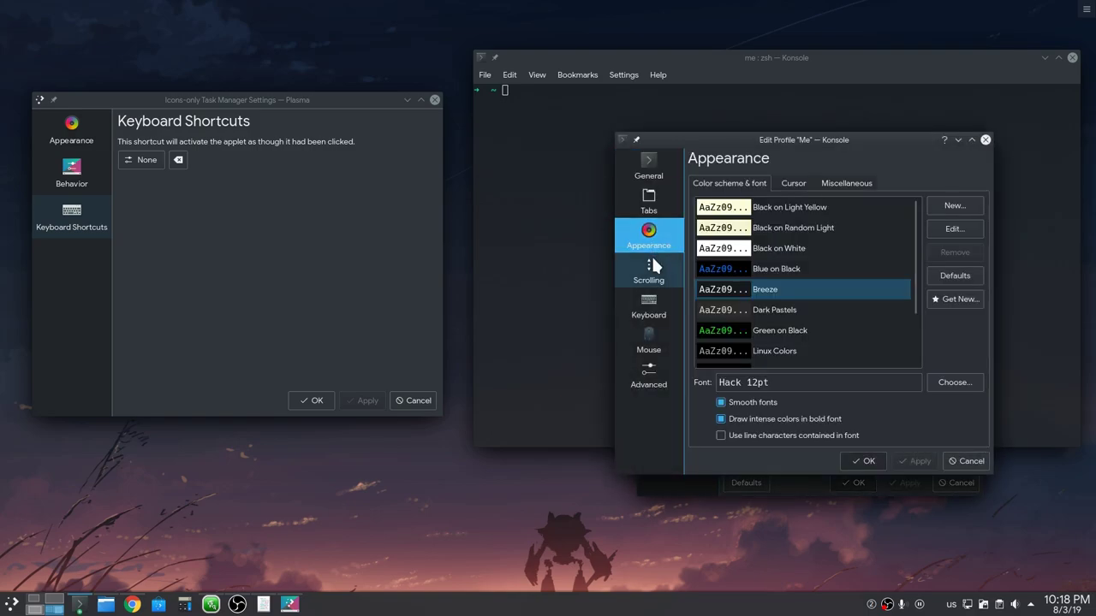
{"action": "left_click", "coordinate": [652, 279]}
{"action": "left_click", "coordinate": [653, 313]}
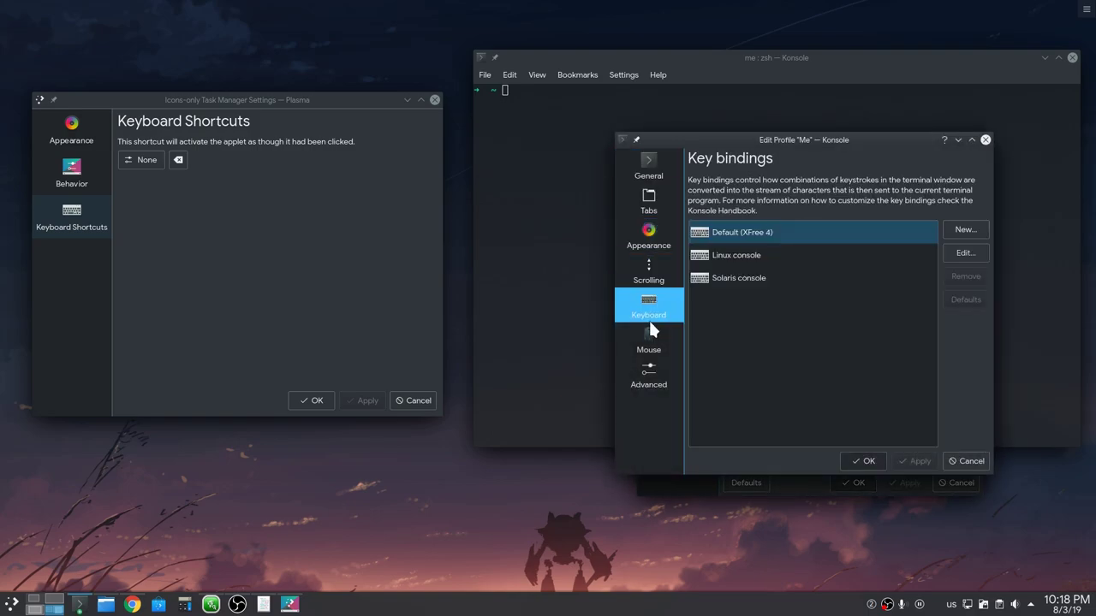
{"action": "left_click", "coordinate": [653, 377]}
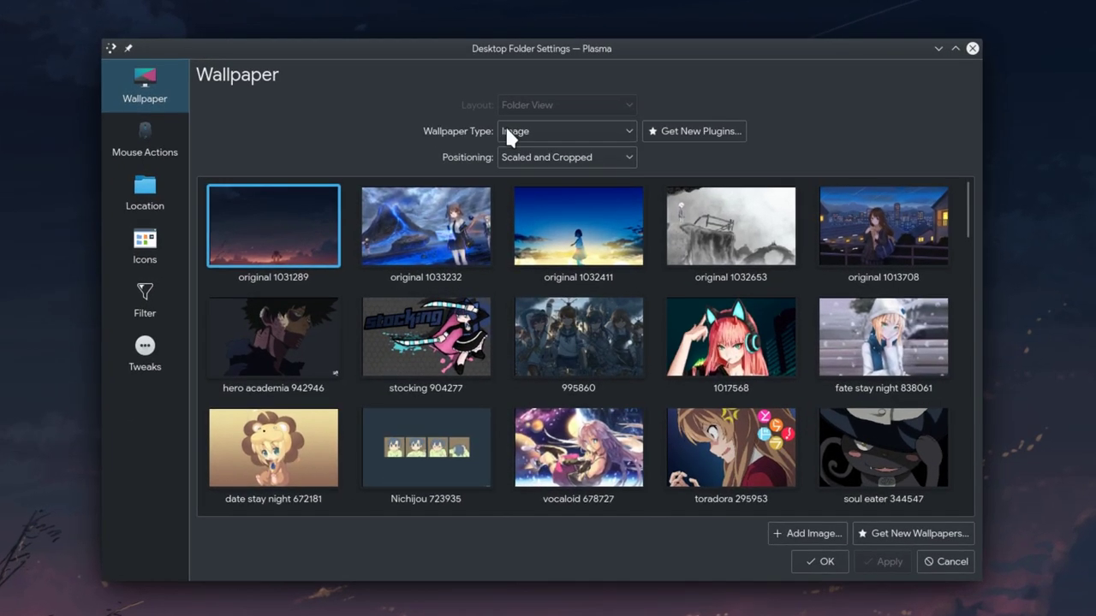
Set the desktop wallpaper to a Slideshow ordered by Date modified (oldest first) and apply it
{"action": "left_click", "coordinate": [541, 111]}
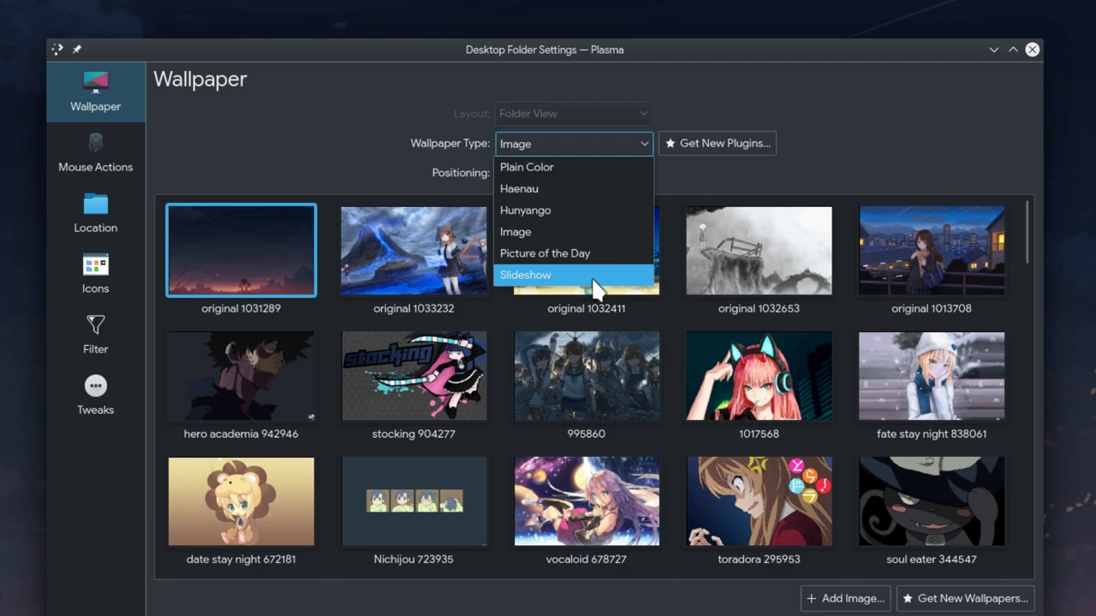
{"action": "left_click", "coordinate": [592, 276]}
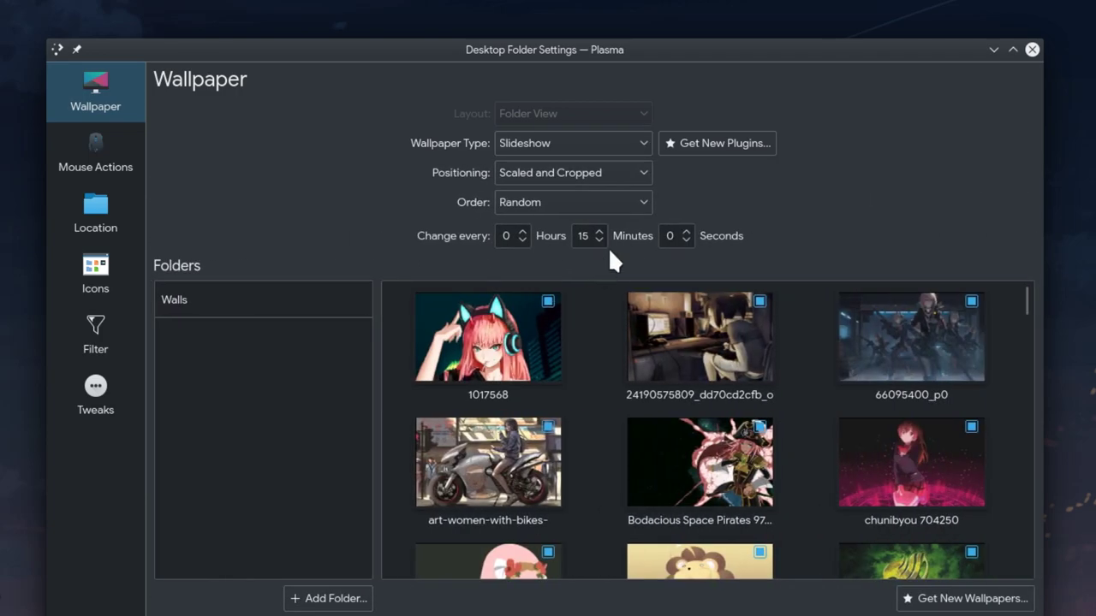
{"action": "left_click", "coordinate": [633, 200]}
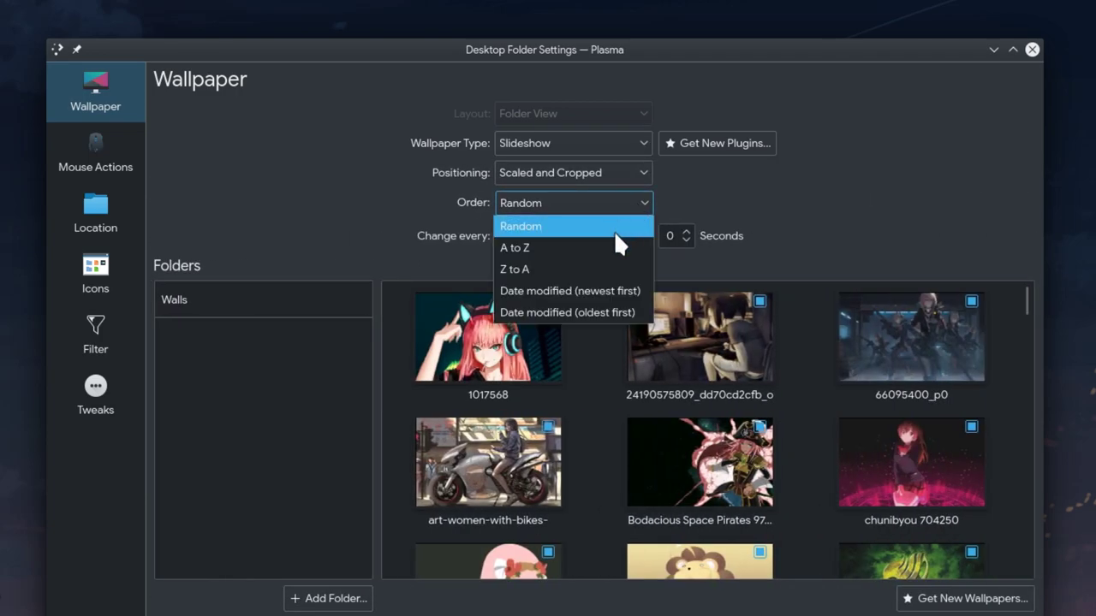
{"action": "left_click", "coordinate": [610, 312]}
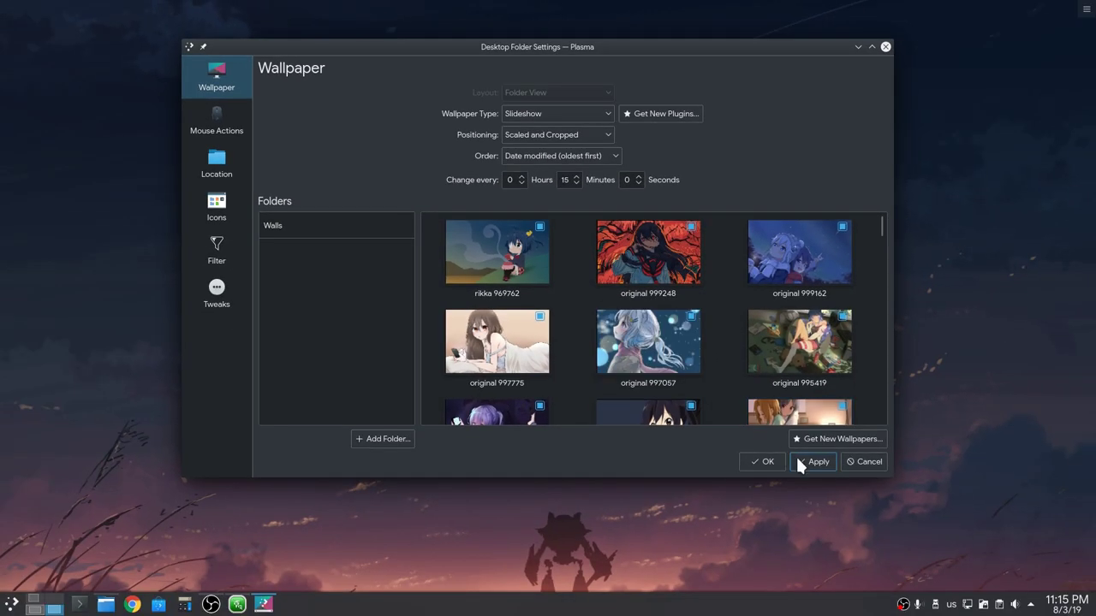
{"action": "left_click", "coordinate": [800, 463]}
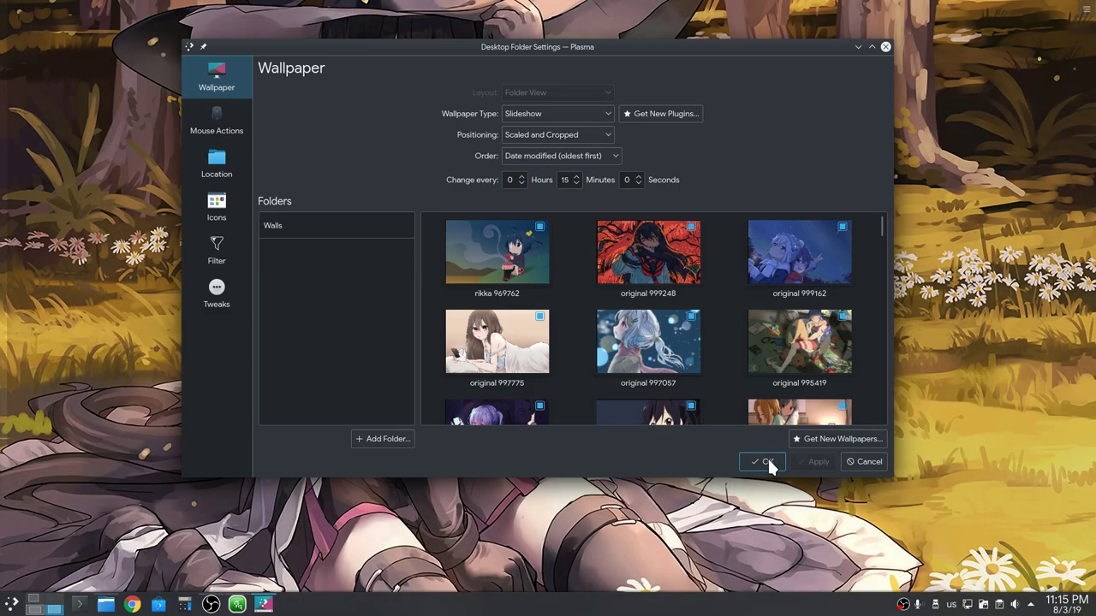
{"action": "left_click", "coordinate": [769, 464]}
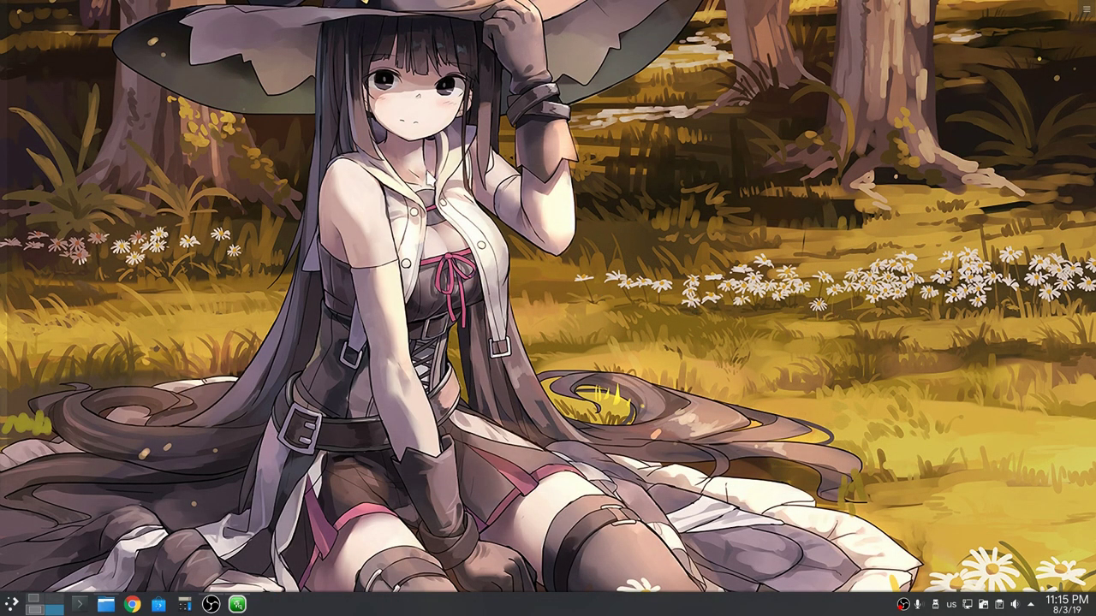
Advance the desktop slideshow by two wallpapers and open the current wallpaper image
{"action": "right_click", "coordinate": [587, 176]}
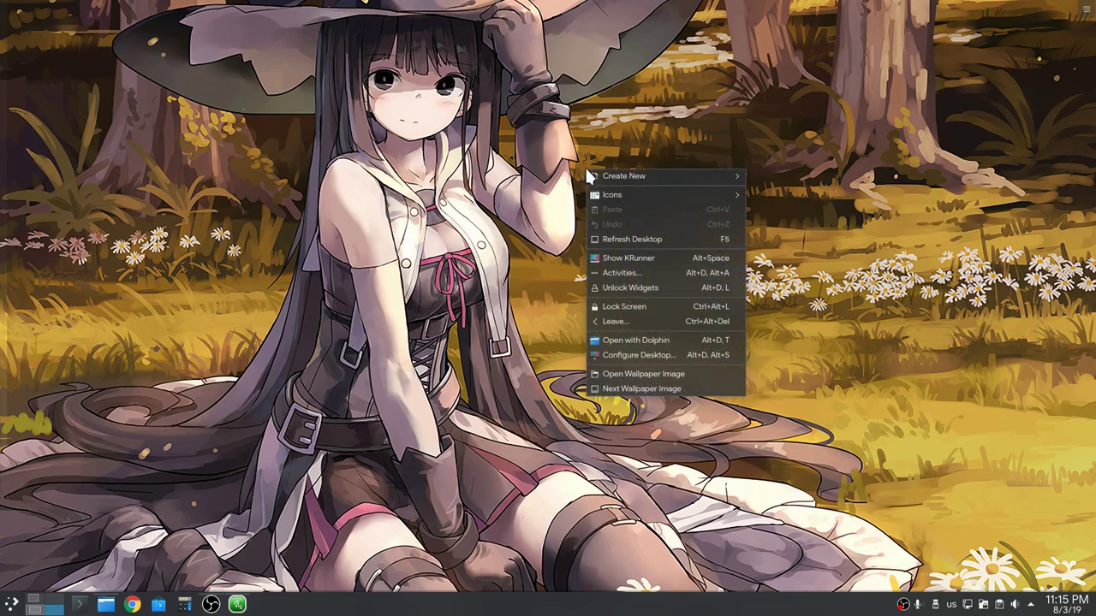
{"action": "left_click", "coordinate": [631, 390]}
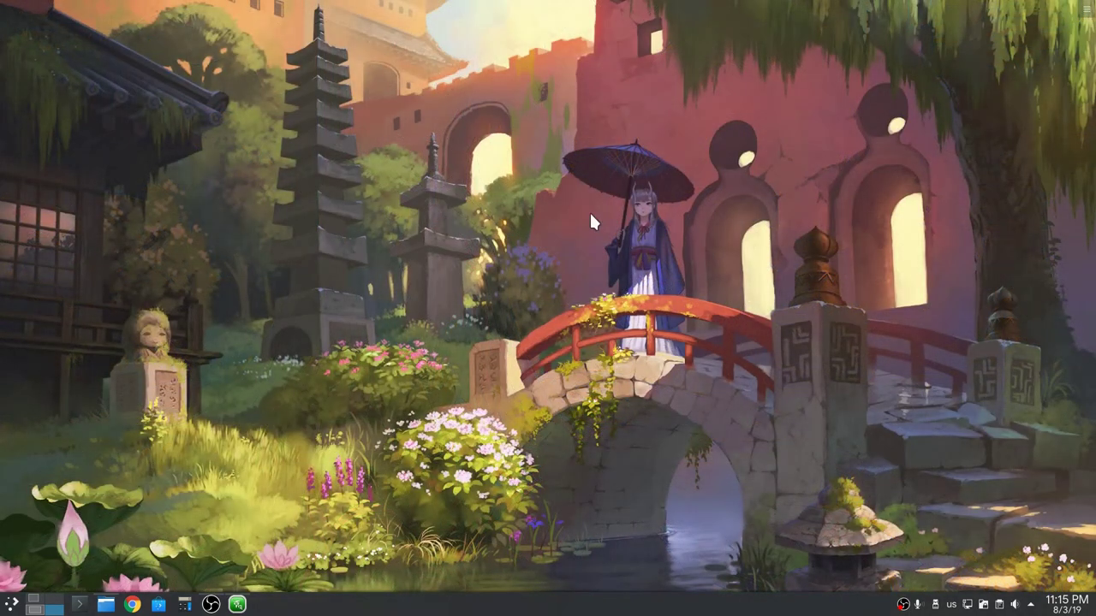
{"action": "right_click", "coordinate": [586, 210]}
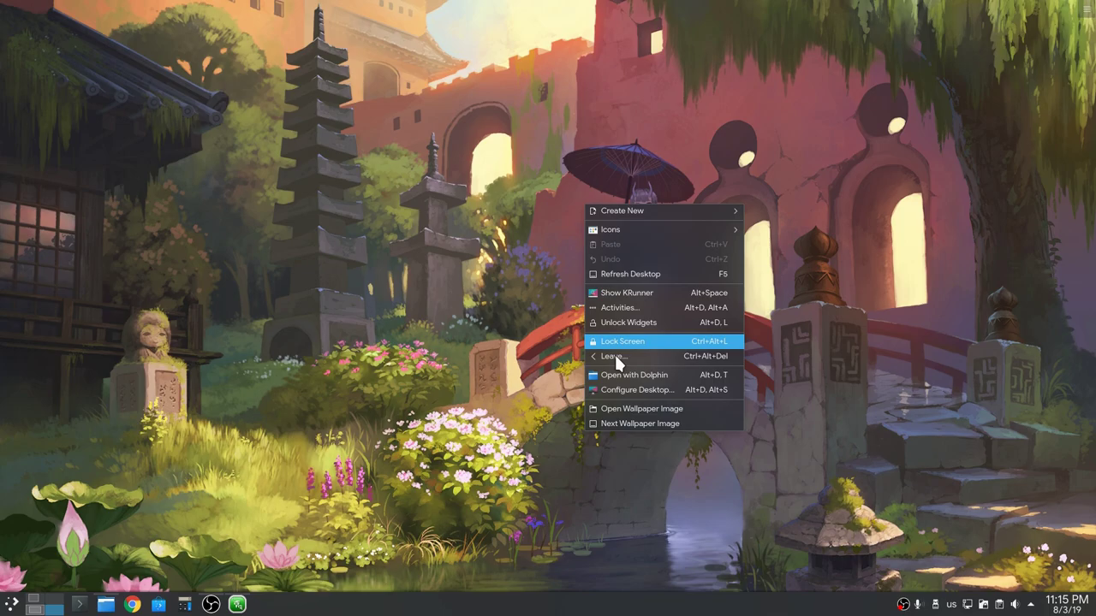
{"action": "left_click", "coordinate": [636, 422]}
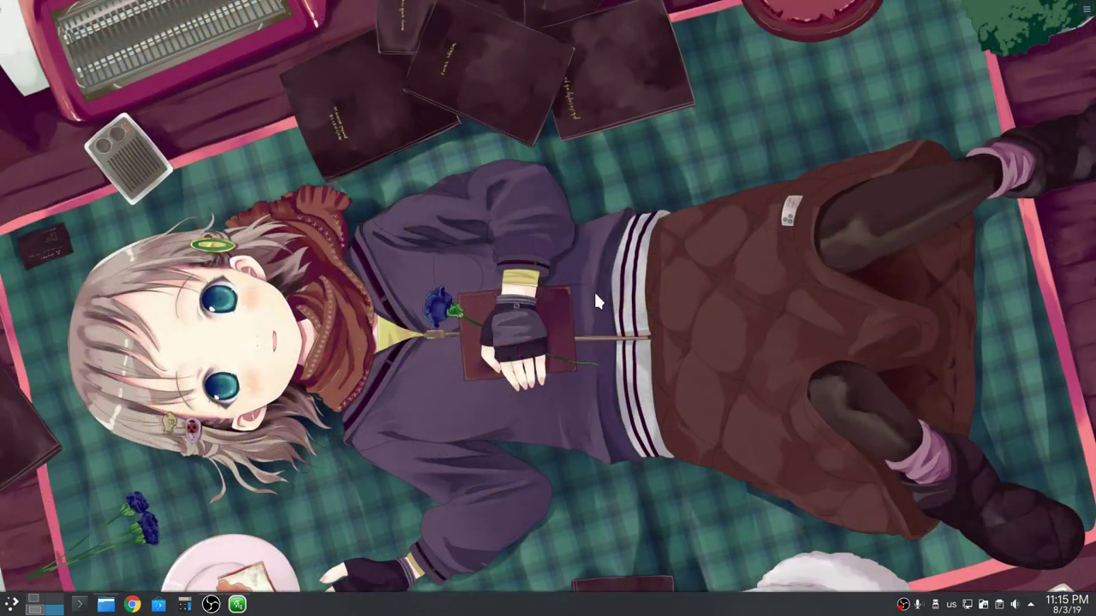
{"action": "right_click", "coordinate": [567, 219]}
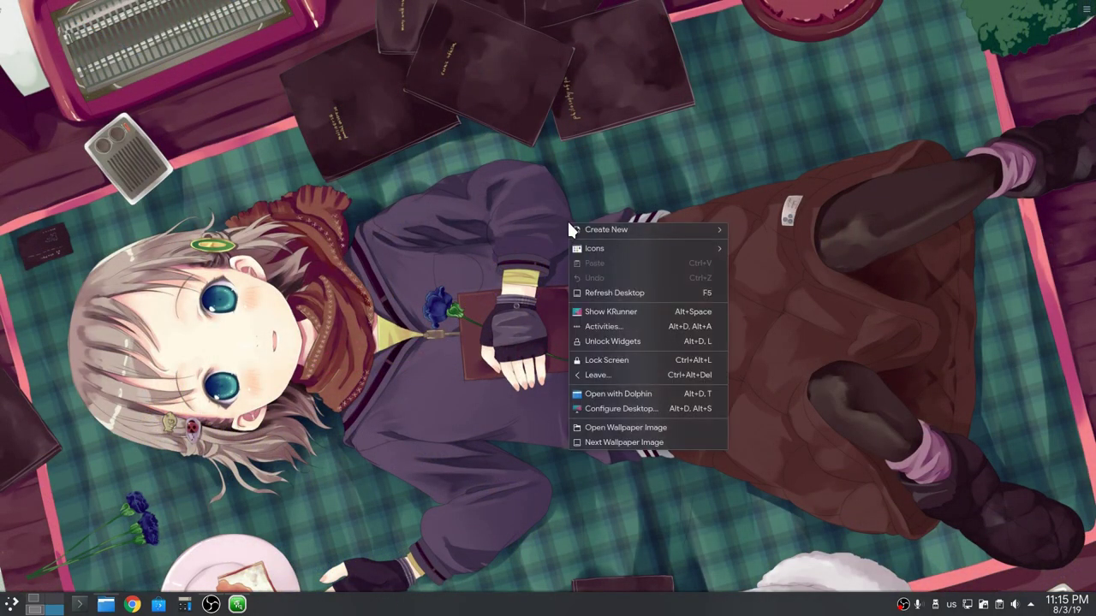
{"action": "left_click", "coordinate": [624, 424]}
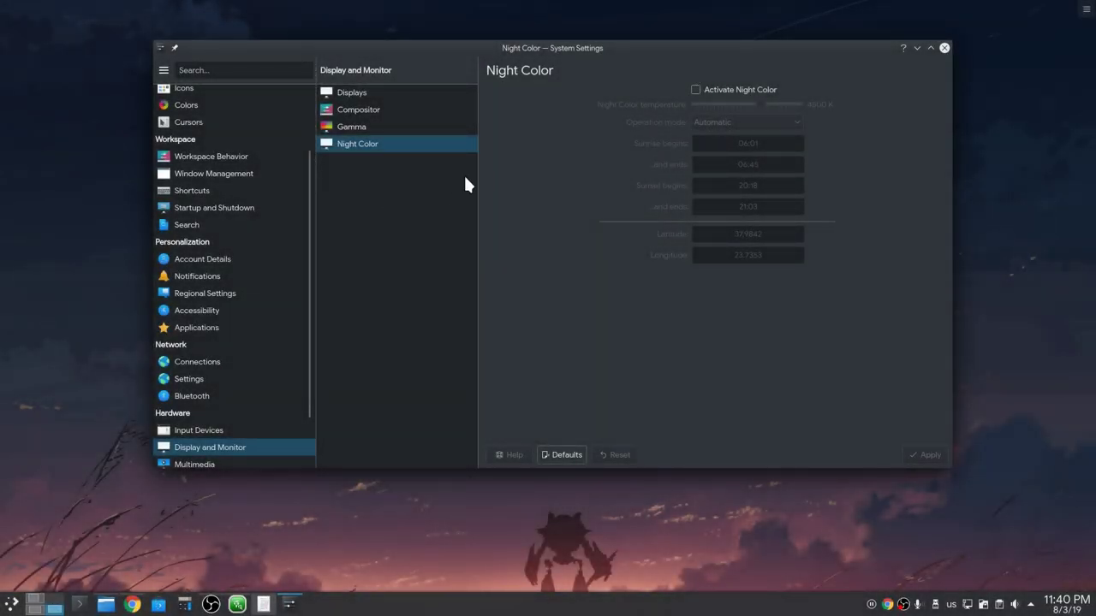
Activate Night Color, try the Manual operation mode, and set it to Location with the coordinates detected automatically
{"action": "left_click", "coordinate": [695, 90]}
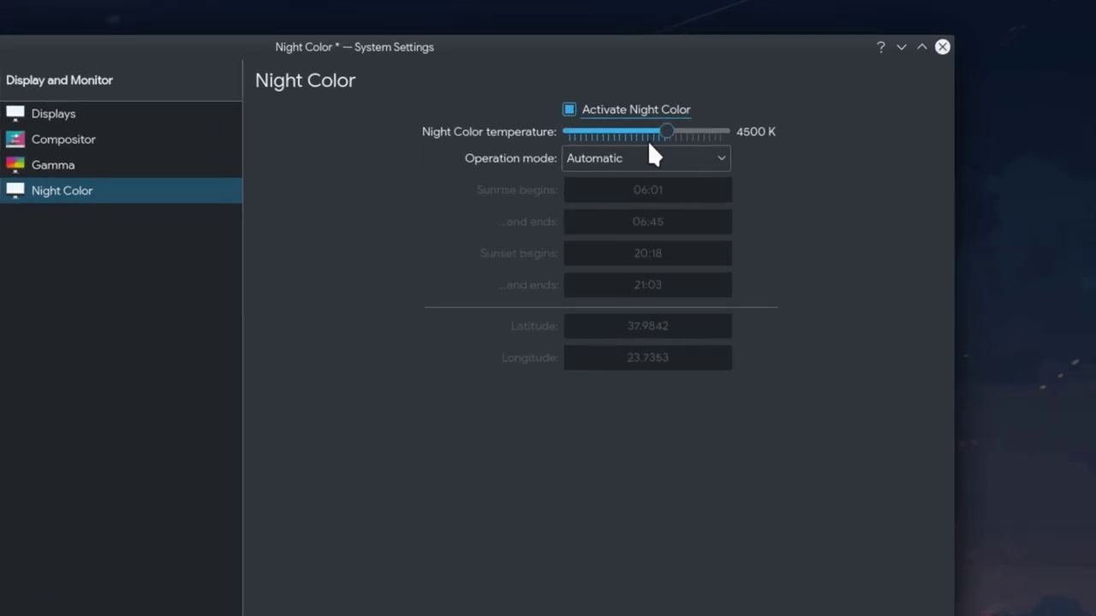
{"action": "left_click", "coordinate": [651, 156]}
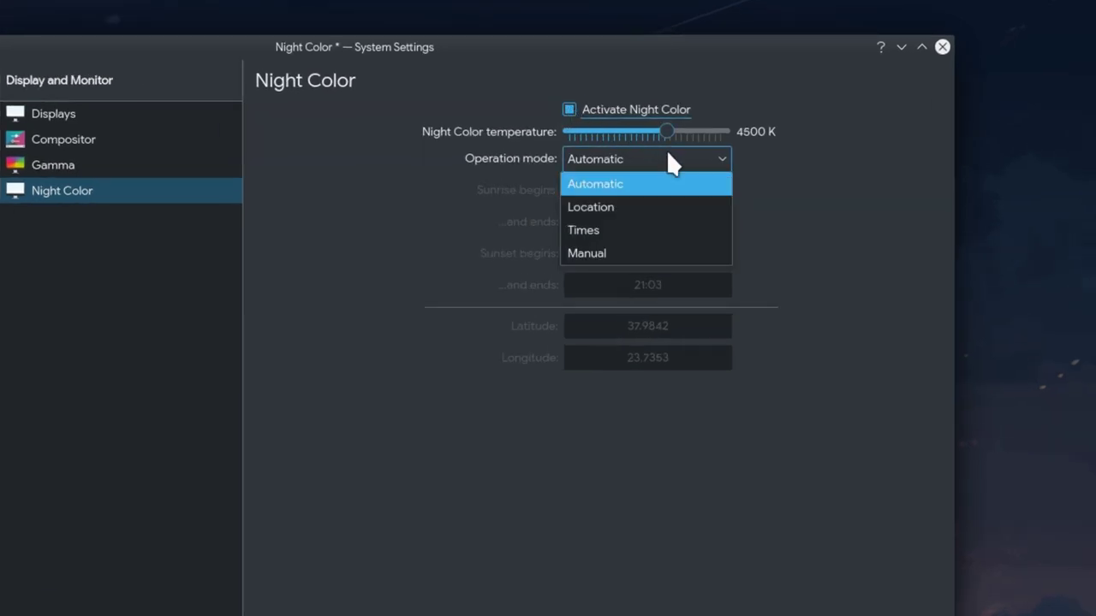
{"action": "left_click", "coordinate": [658, 252]}
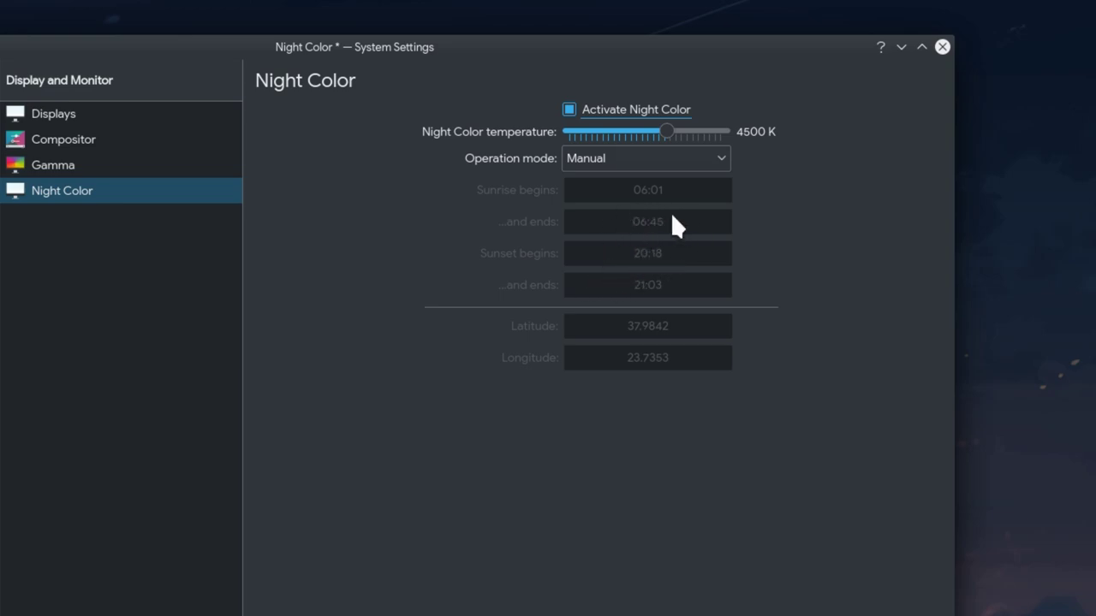
{"action": "left_click", "coordinate": [696, 161]}
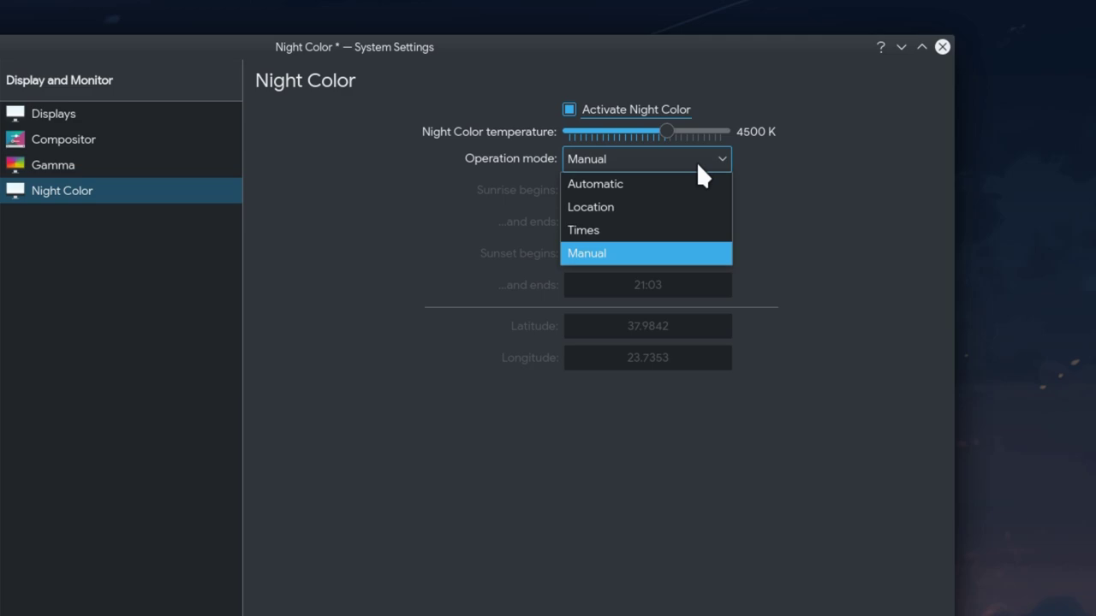
{"action": "left_click", "coordinate": [641, 207]}
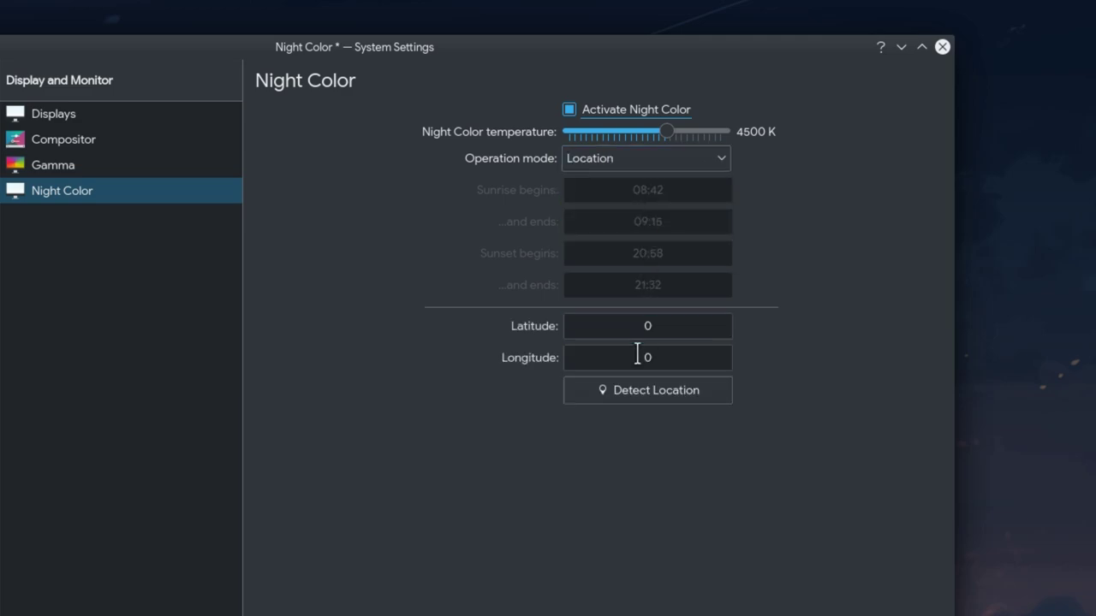
{"action": "left_click", "coordinate": [638, 391]}
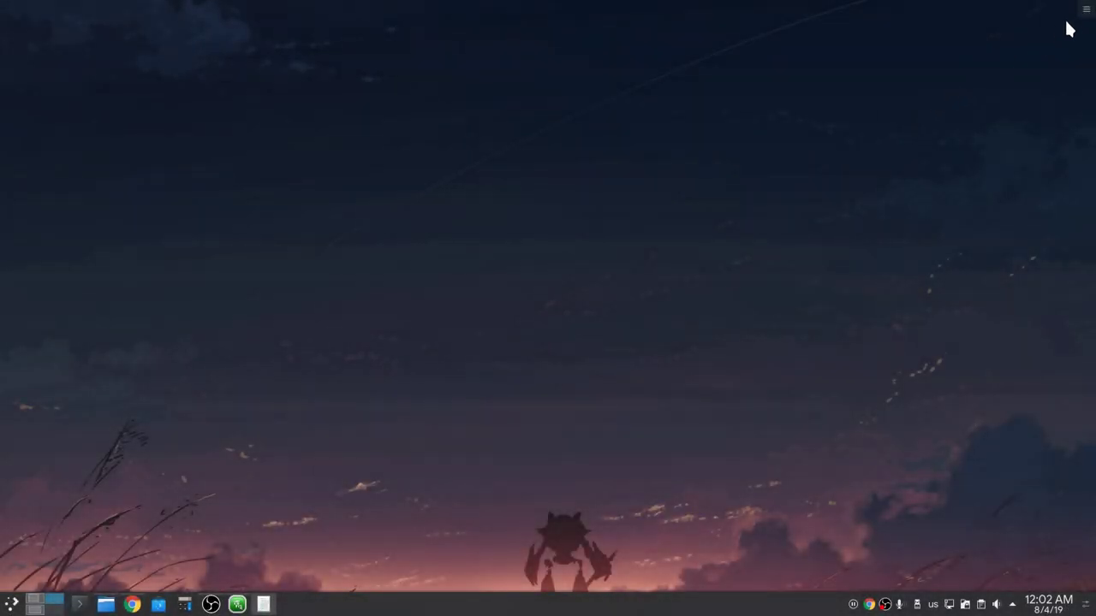
Add an Analog Clock widget to the middle of the desktop and enlarge it outward from its upper-left corner
{"action": "left_click", "coordinate": [1086, 9]}
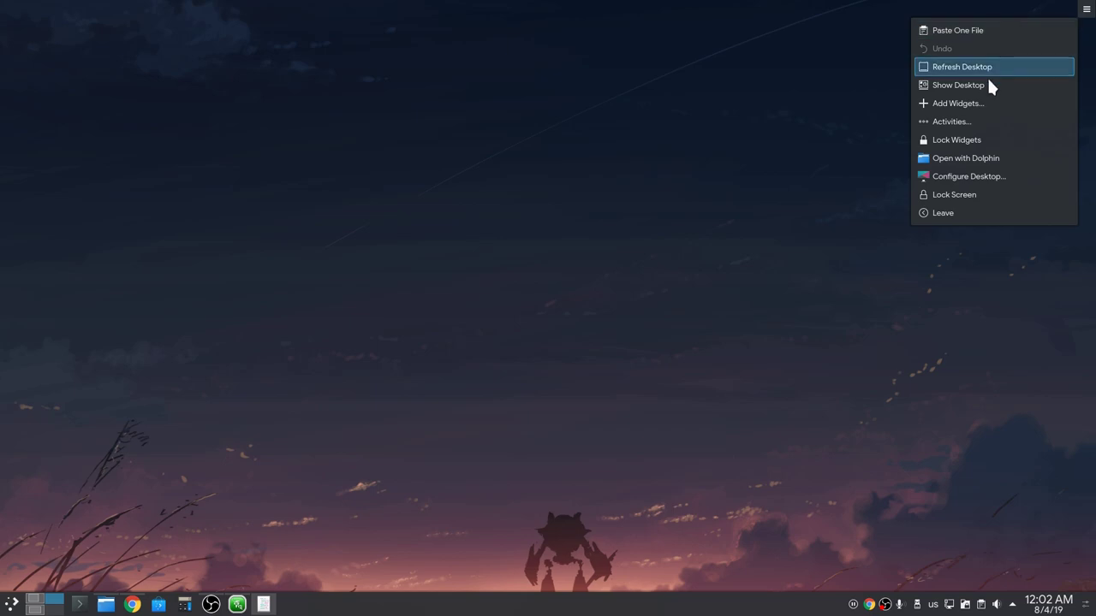
{"action": "left_click", "coordinate": [968, 101]}
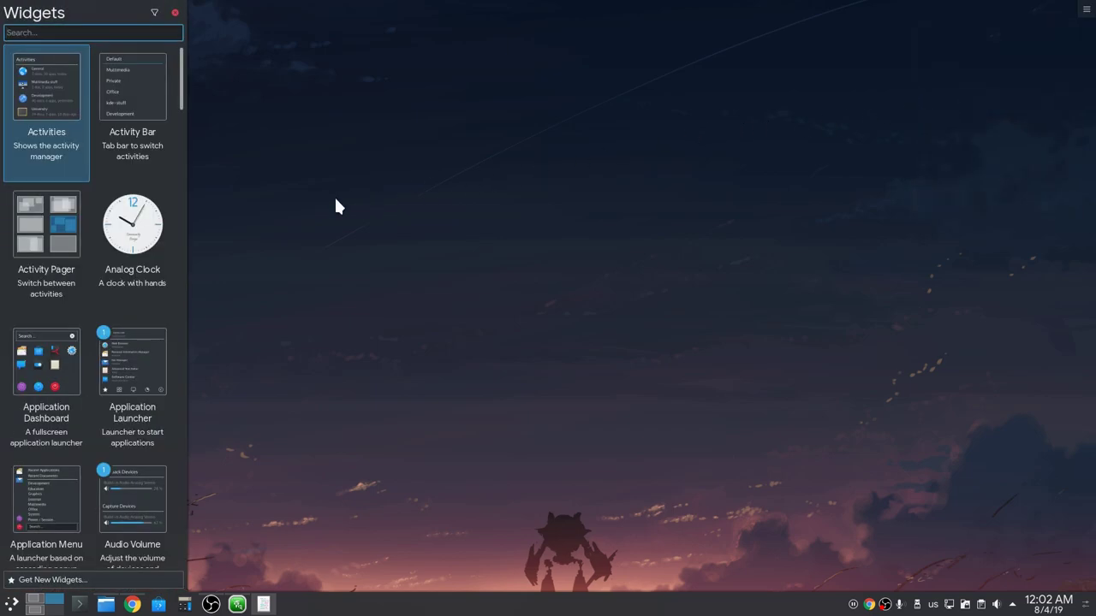
{"action": "left_click_drag", "start_coordinate": [137, 221], "coordinate": [477, 175]}
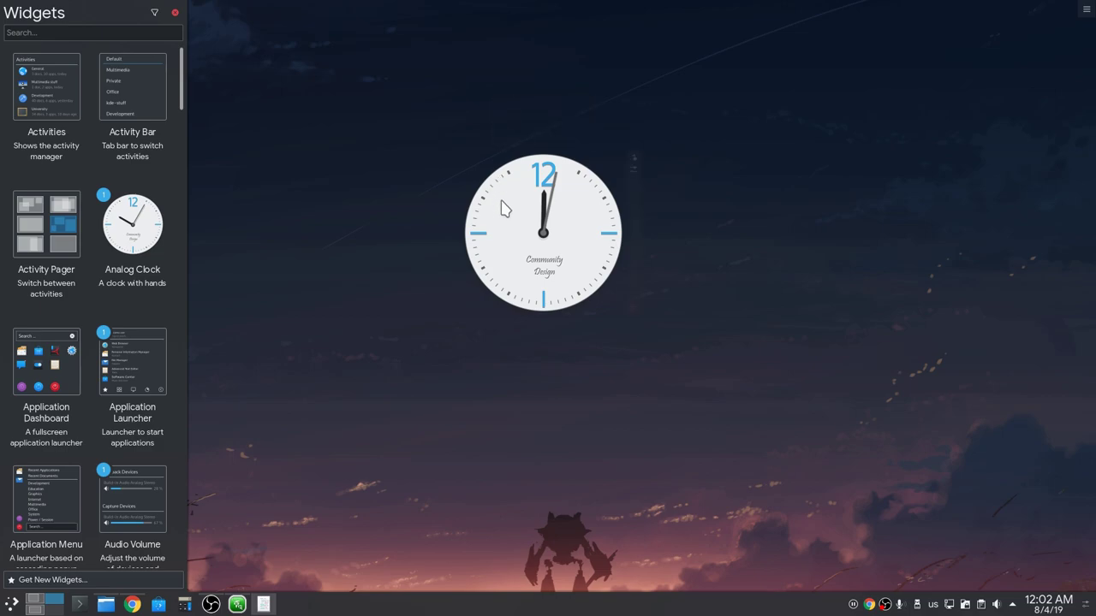
{"action": "mouse_move", "coordinate": [504, 209]}
{"action": "left_click_drag", "start_coordinate": [460, 149], "coordinate": [371, 95]}
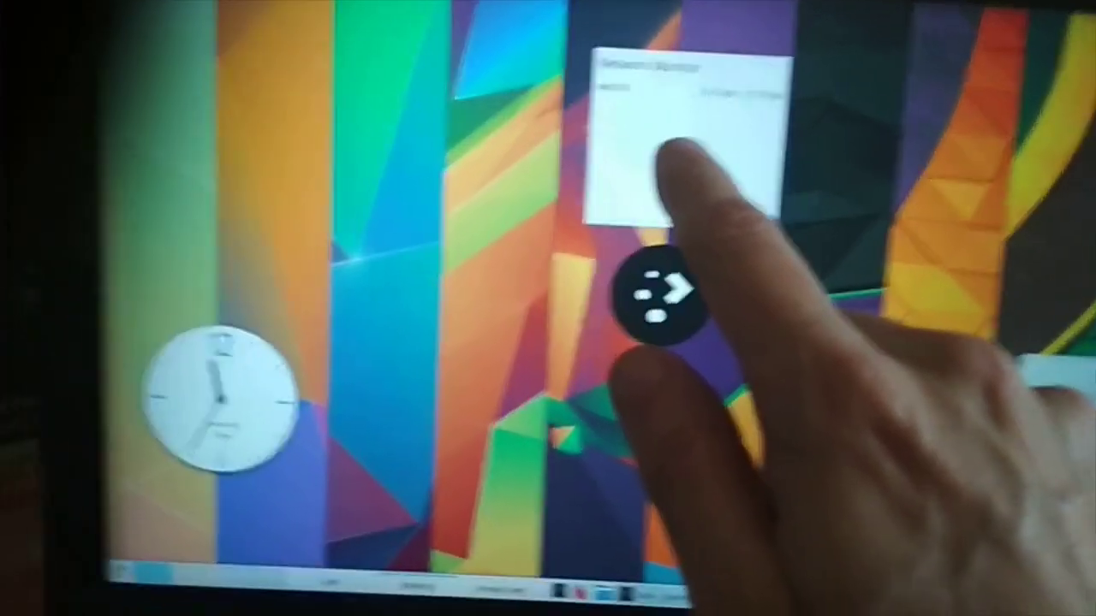
{"action": "left_click_drag", "start_coordinate": [668, 159], "coordinate": [599, 317]}
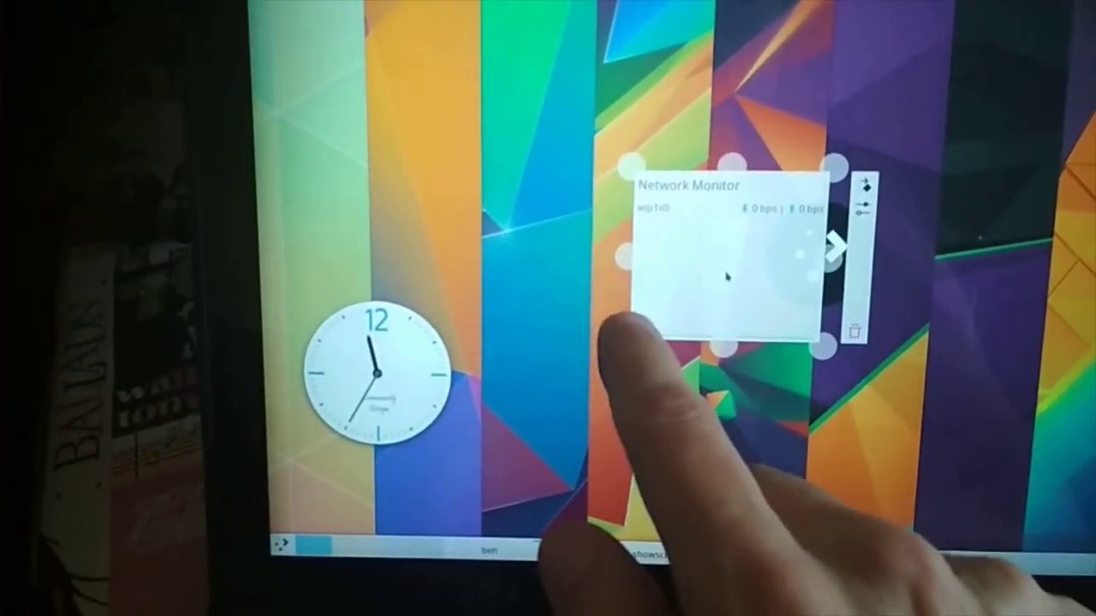
{"action": "left_click_drag", "start_coordinate": [604, 369], "coordinate": [578, 382]}
{"action": "left_click_drag", "start_coordinate": [728, 291], "coordinate": [856, 343]}
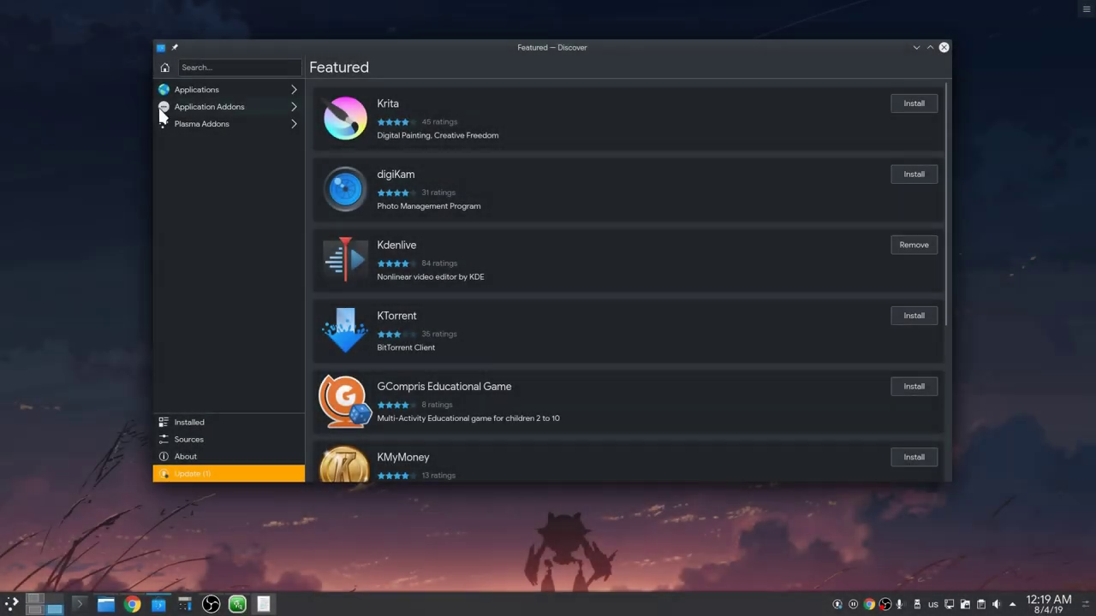
View the Applications category in Discover, and check for available updates on the Updates page
{"action": "left_click", "coordinate": [195, 89]}
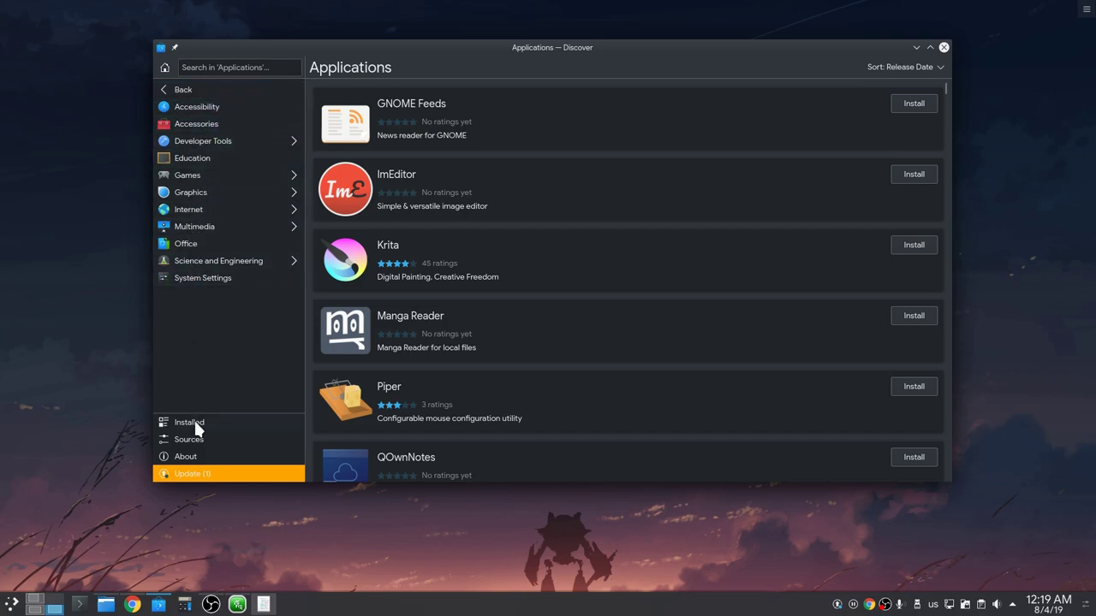
{"action": "left_click", "coordinate": [196, 471]}
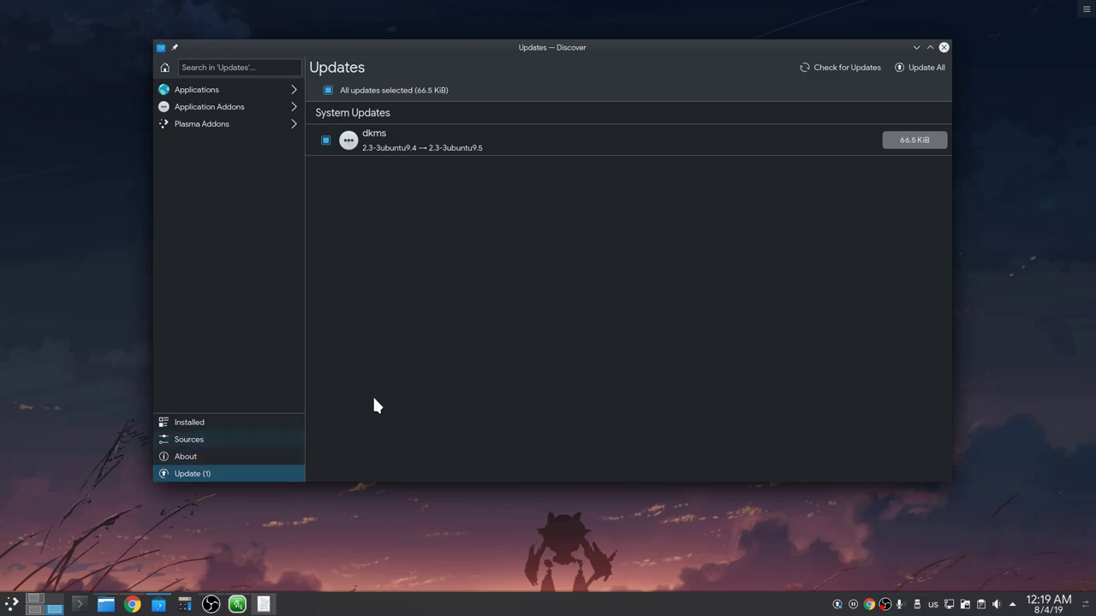
{"action": "left_click", "coordinate": [828, 69]}
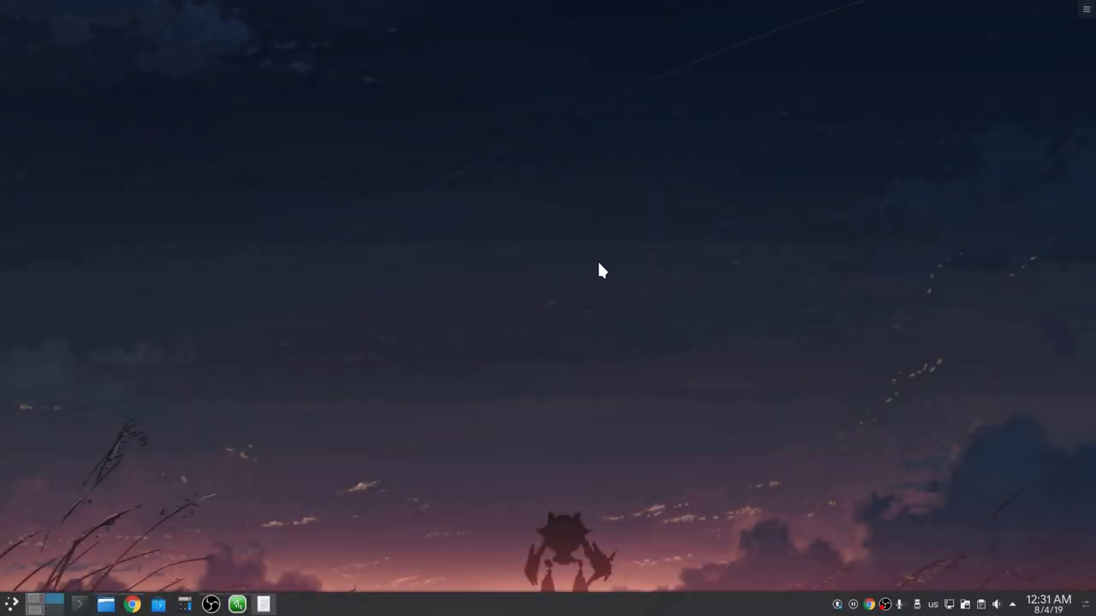
Open the desktop's configuration and set the wallpaper type to Picture of the Day
{"action": "right_click", "coordinate": [604, 96]}
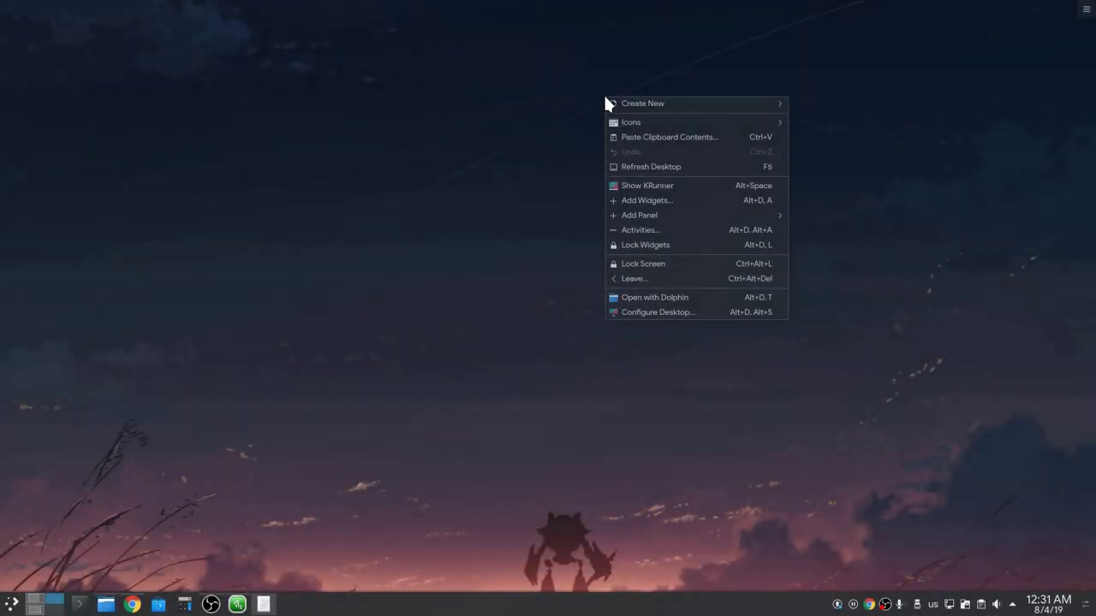
{"action": "left_click", "coordinate": [657, 311]}
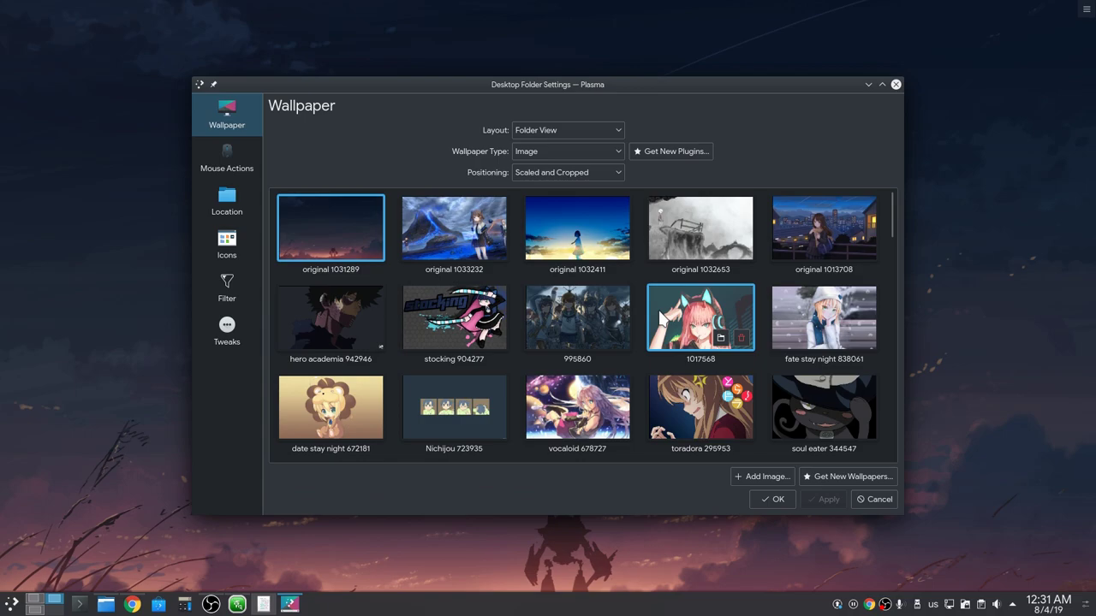
{"action": "left_click", "coordinate": [596, 150]}
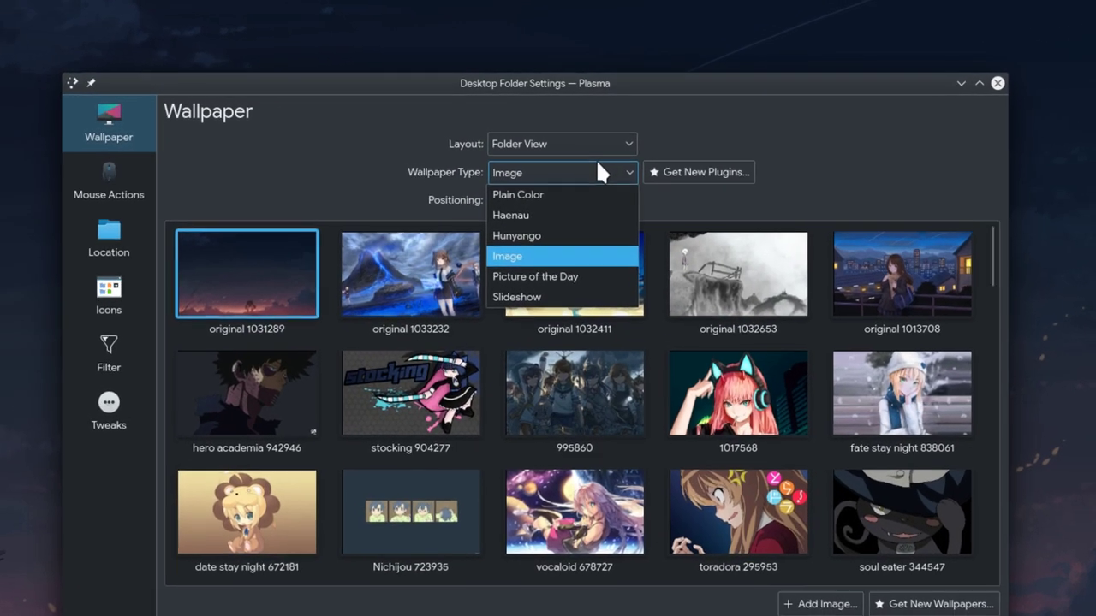
{"action": "left_click", "coordinate": [566, 226]}
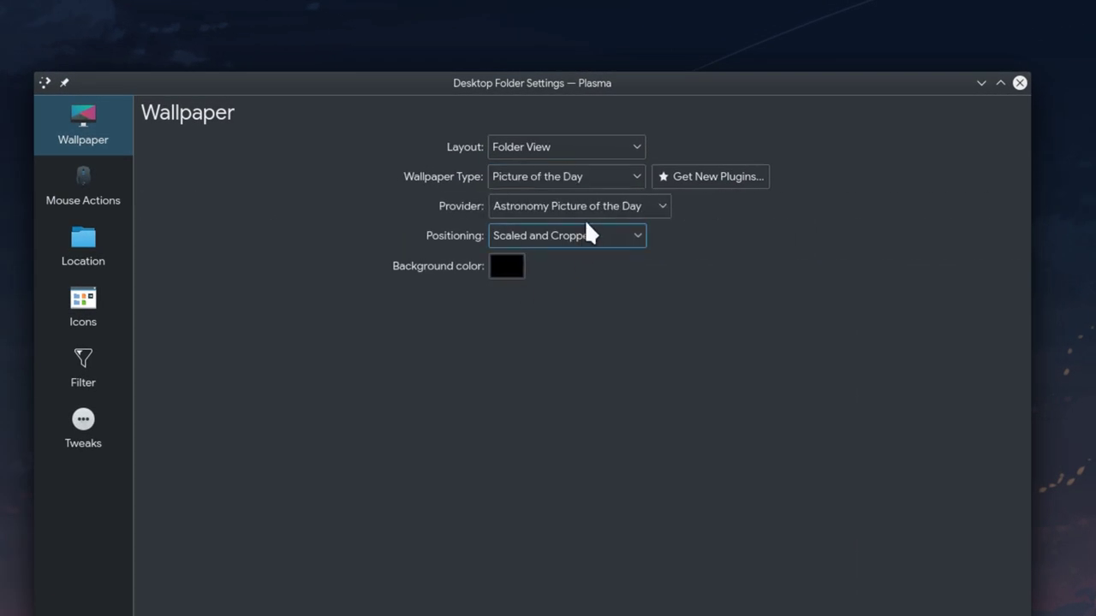
Apply the Unsplash Wallpapers provider with the Cute category as the desktop wallpaper, and minimize the settings window to reveal the desktop
{"action": "left_click", "coordinate": [585, 207]}
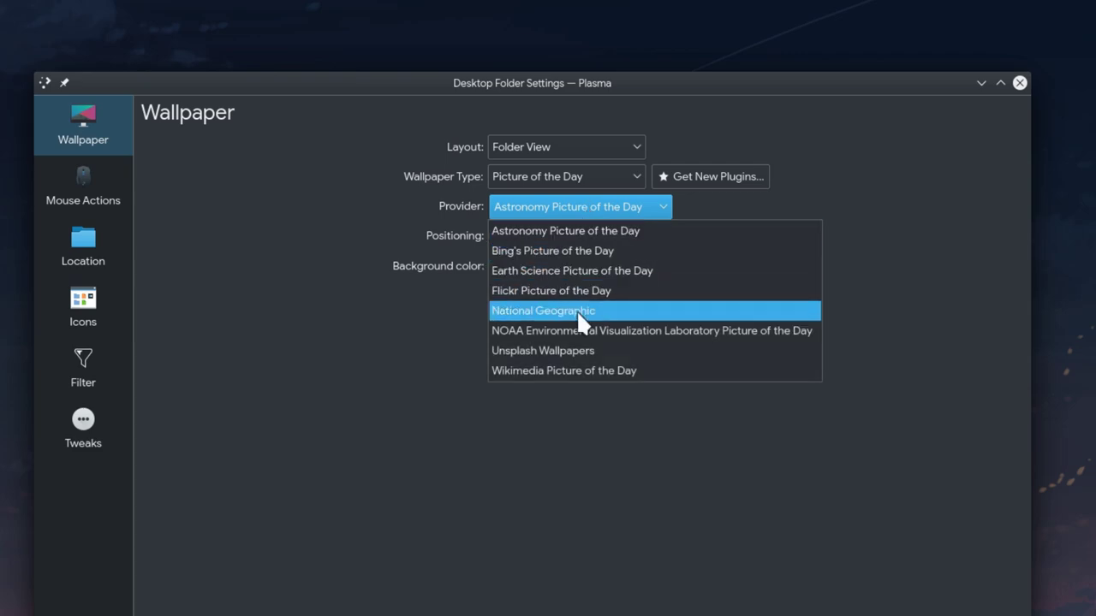
{"action": "left_click", "coordinate": [579, 351]}
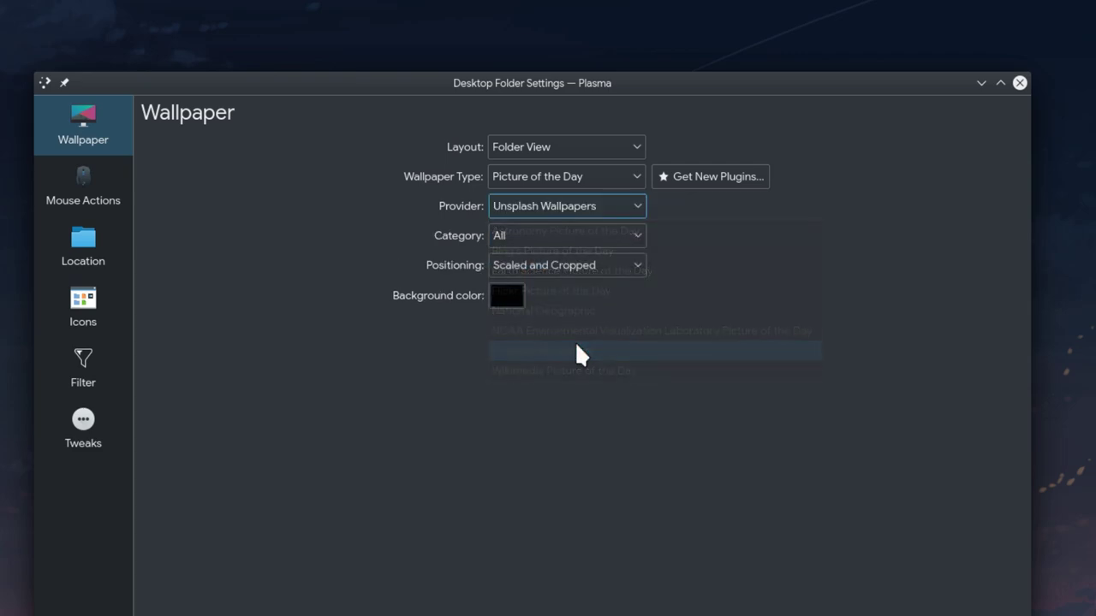
{"action": "left_click", "coordinate": [605, 236]}
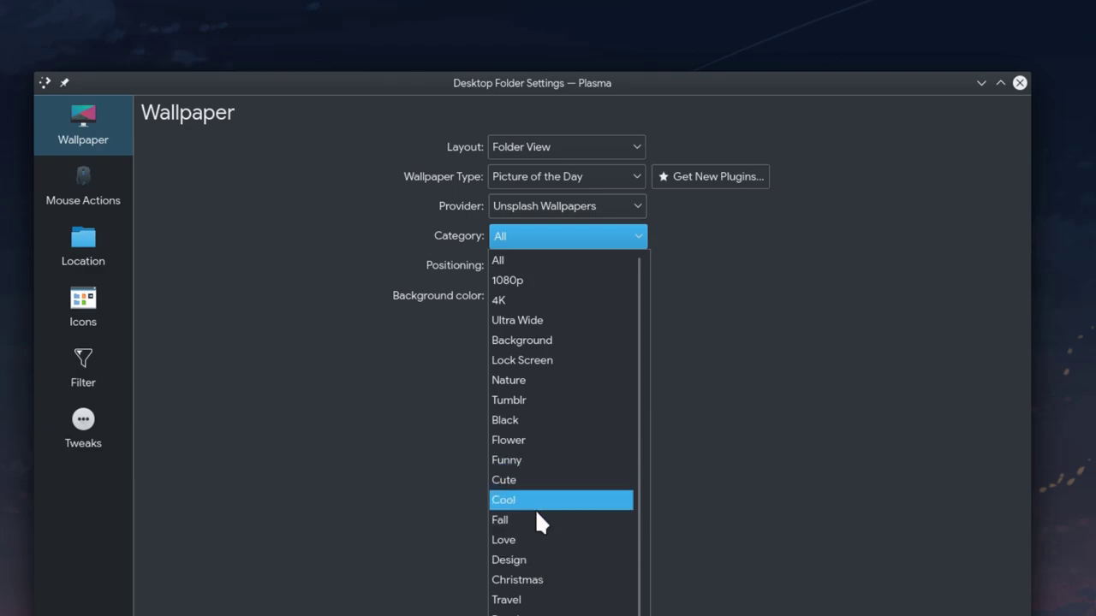
{"action": "left_click", "coordinate": [537, 480]}
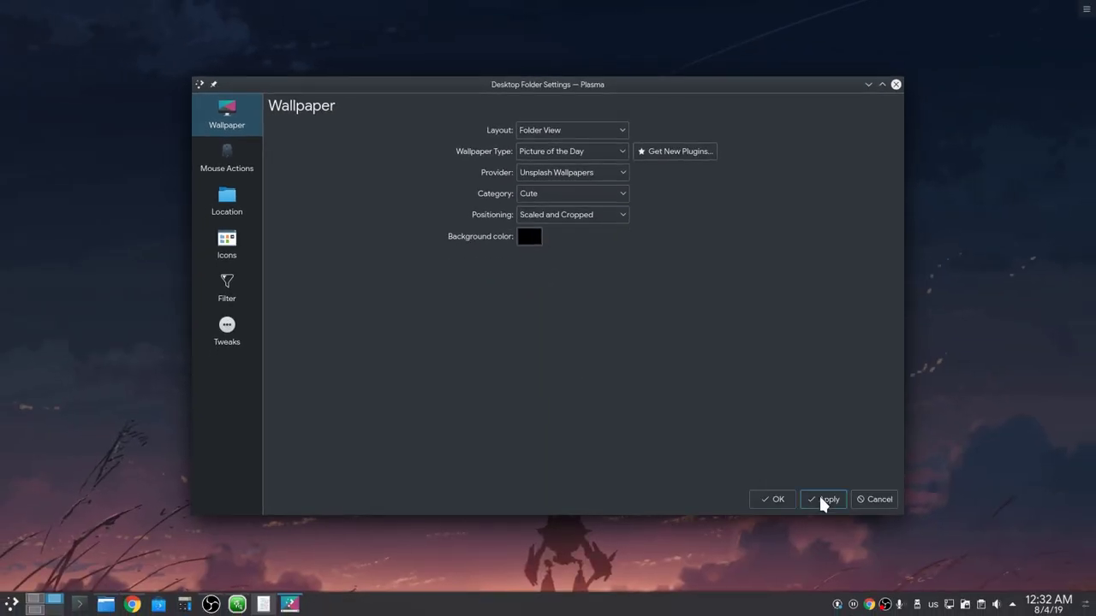
{"action": "left_click", "coordinate": [877, 588]}
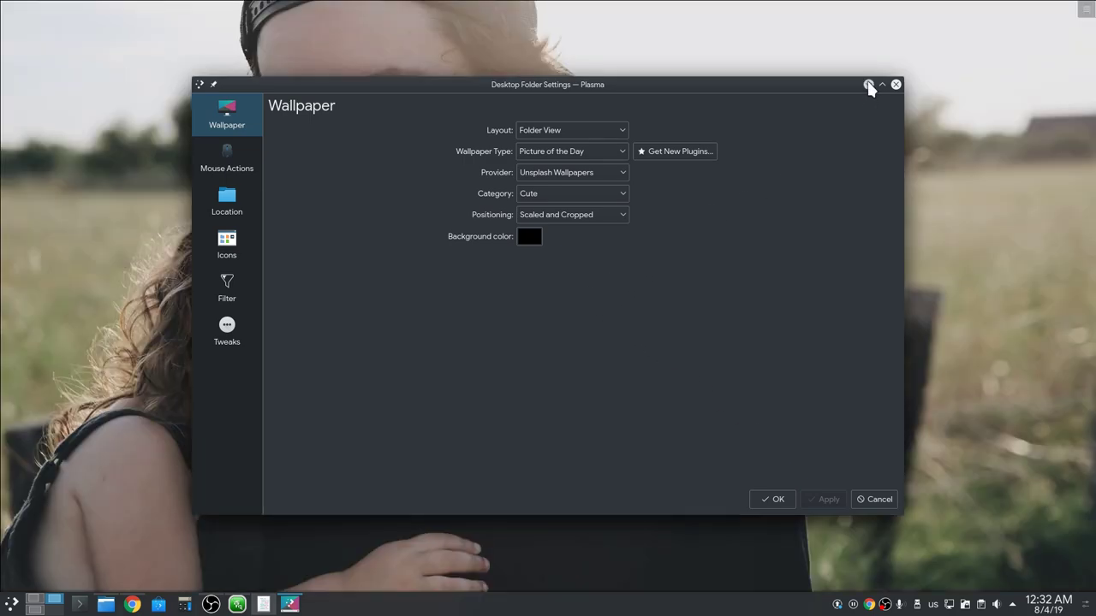
{"action": "left_click", "coordinate": [868, 85]}
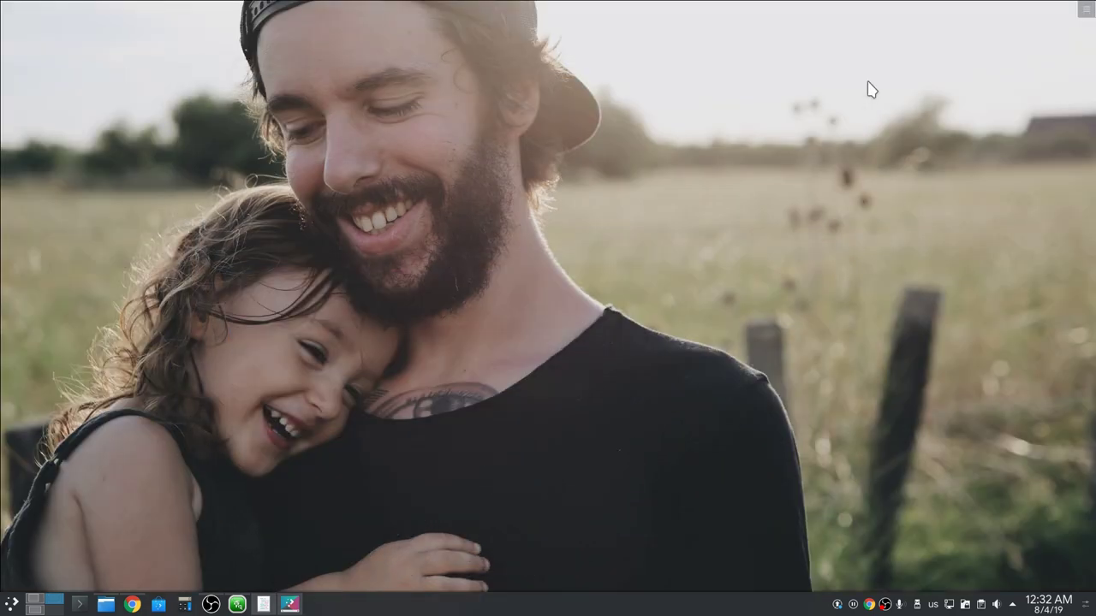